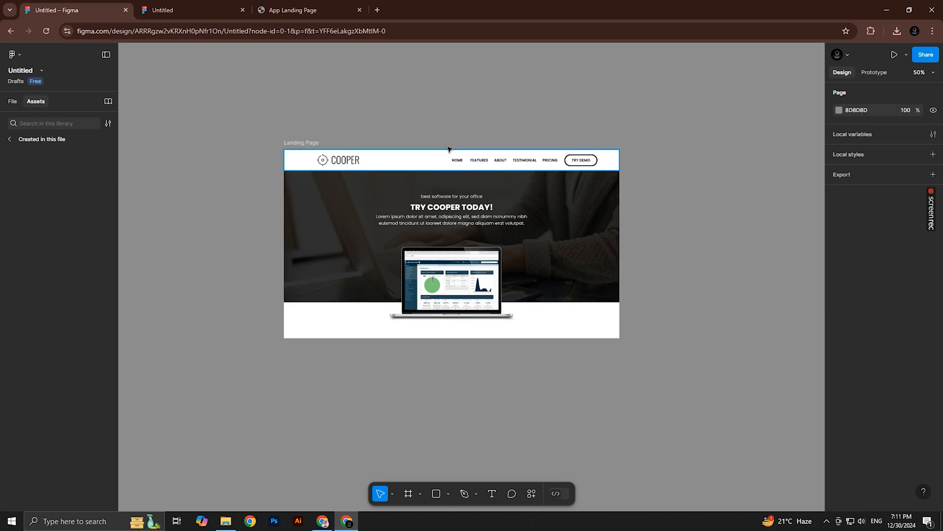
Examine the navigation links in the landing page design and in the App Landing Page reference tab
ctrl+click(464, 162)
ctrl+click(464, 162)
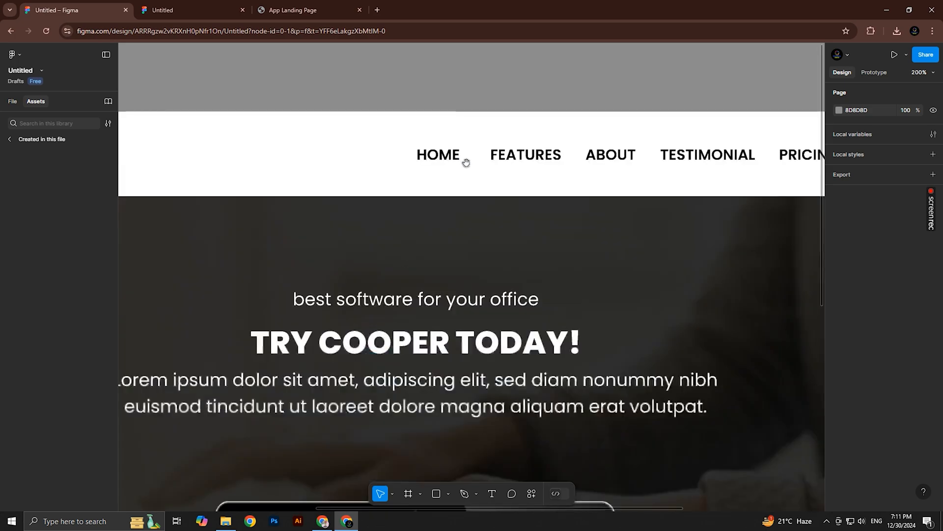
drag(472, 165, 444, 151)
ctrl+alt+click(444, 172)
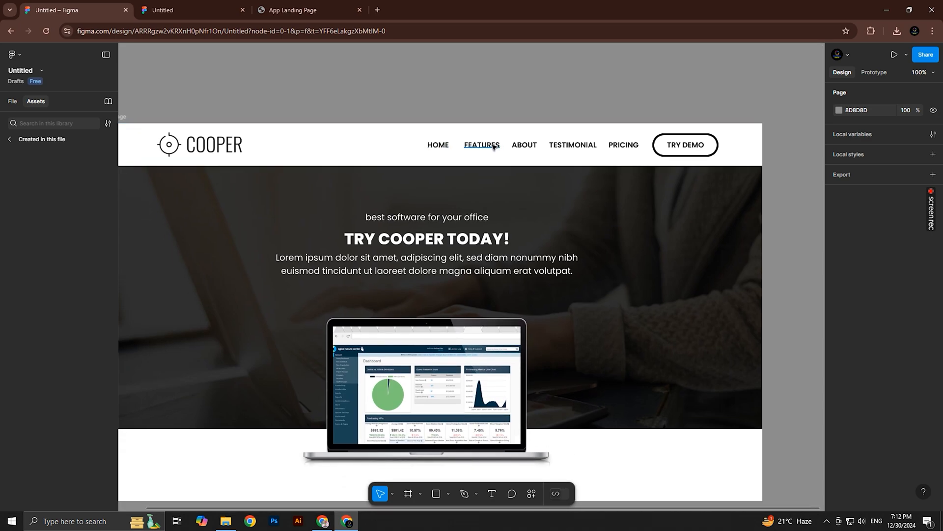
click(295, 10)
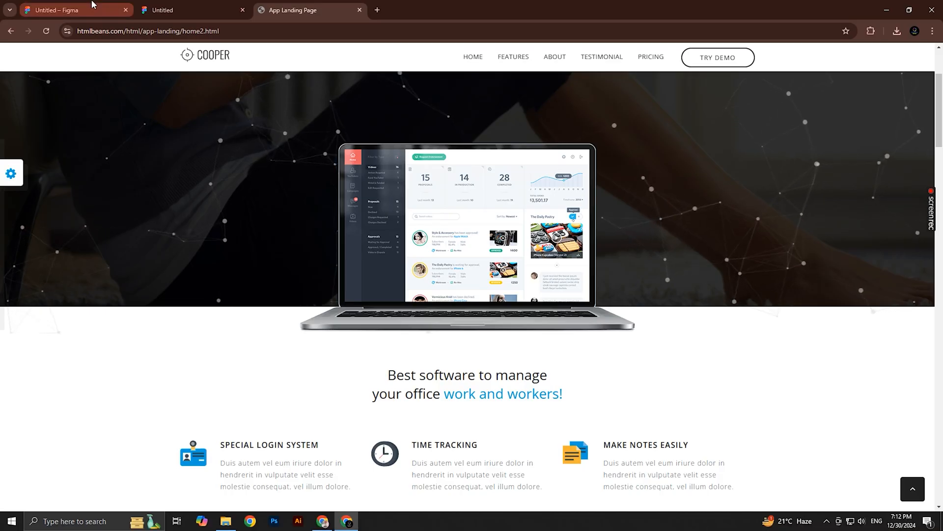
click(92, 7)
With the Pen tool, draw a straight horizontal line about 43 px long just beneath the HOME label
click(438, 147)
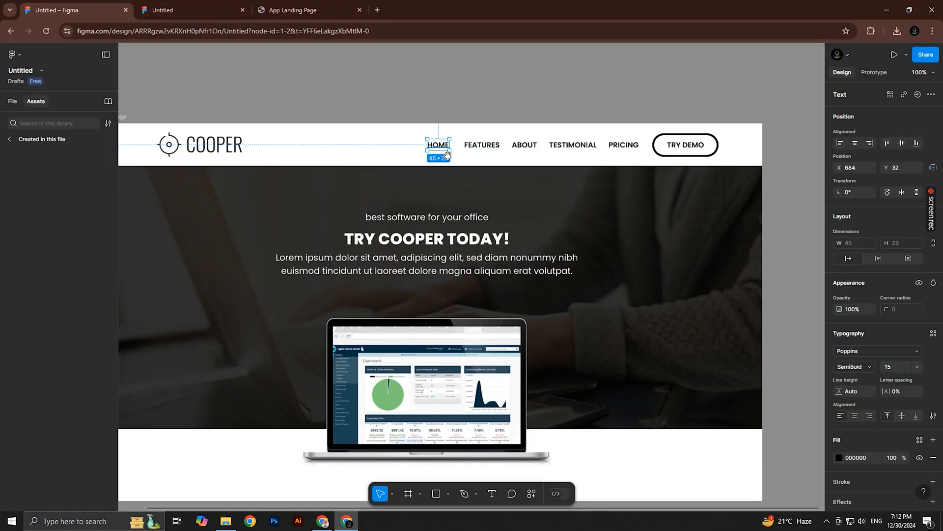
scroll(449, 171, up, 3)
scroll(450, 171, up, 1)
key(p)
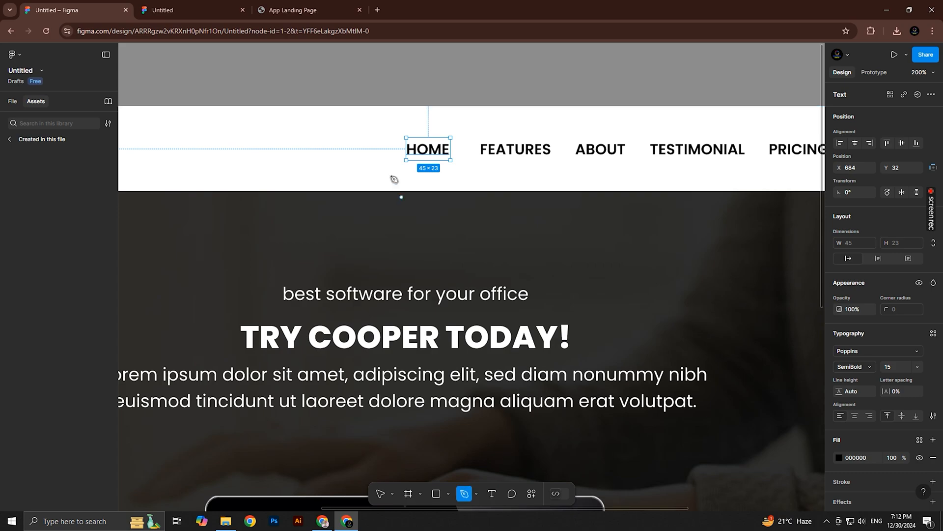
click(408, 169)
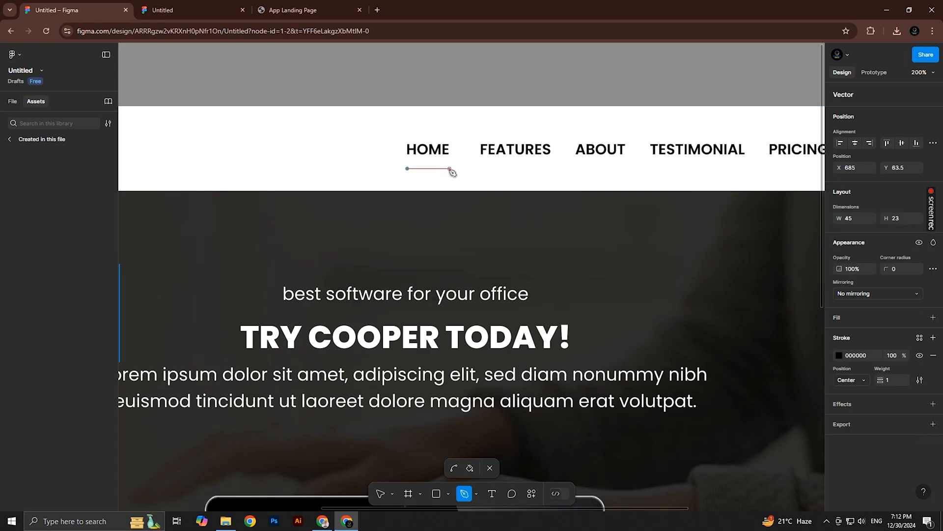
click(450, 168)
key(Escape)
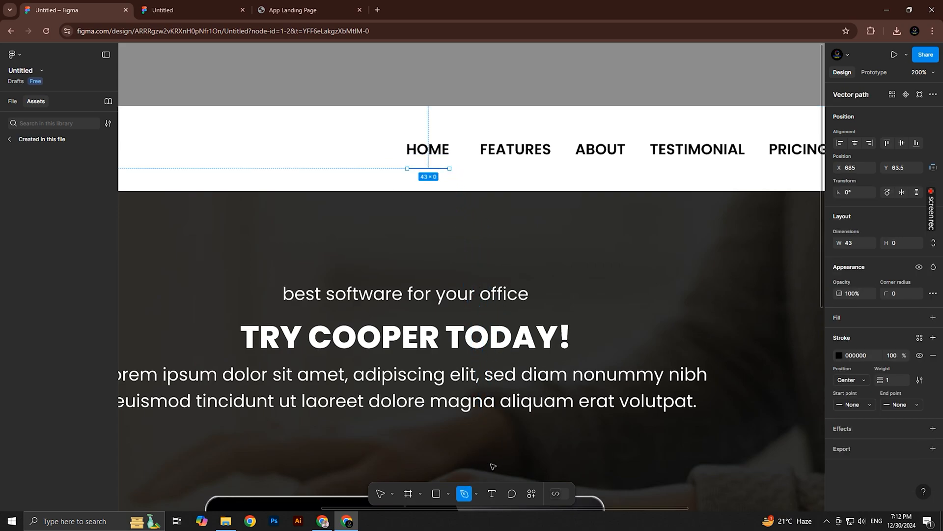
Set the stroke weight of the line under HOME to 2
key(z)
click(441, 179)
key(space)
drag(442, 187, 463, 240)
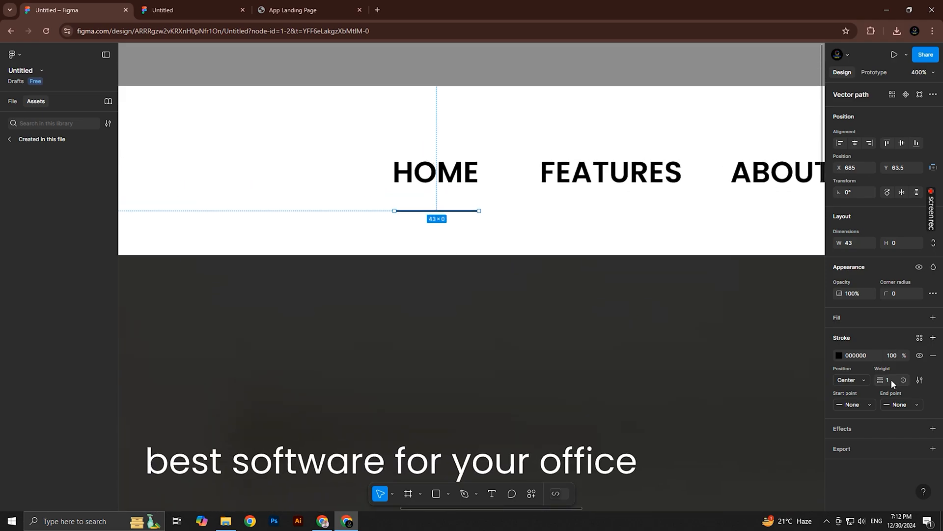
drag(881, 380, 883, 379)
Duplicate the HOME underline beneath FEATURES and widen the copy to 73 px to match that label
key(z)
click(457, 236)
key(space)
drag(457, 236, 459, 255)
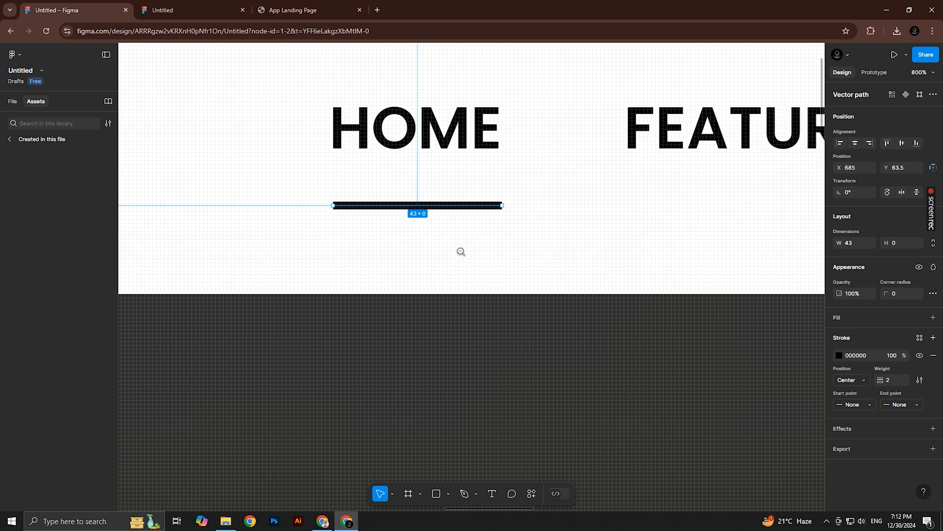
alt+click(460, 252)
drag(432, 224, 656, 221)
key(space)
drag(712, 231, 475, 227)
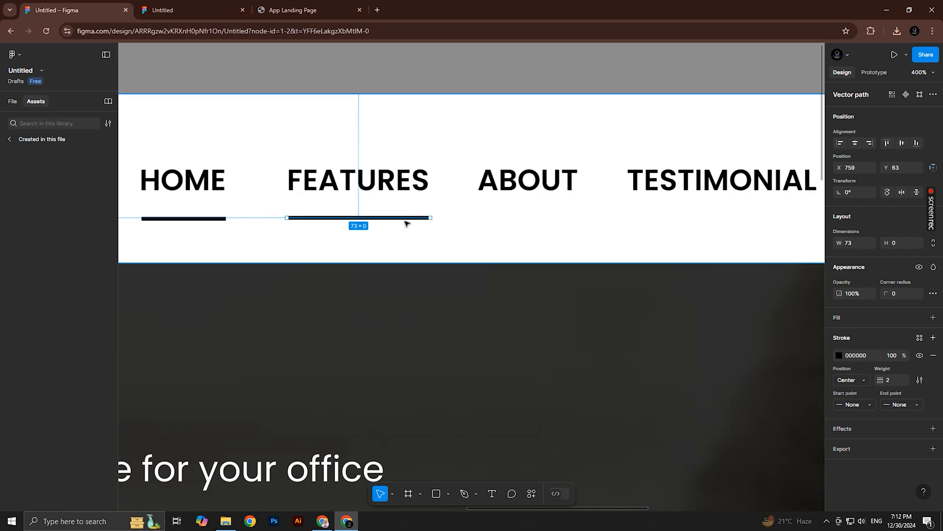
Place copies of the underline beneath ABOUT and TESTIMONIAL, fitting each to its label's width, with the TESTIMONIAL one 97 px wide
drag(404, 219, 580, 214)
ctrl+alt+click(632, 227)
key(space)
drag(633, 227, 420, 223)
ctrl+click(468, 220)
drag(409, 211, 559, 211)
key(space)
mouse_move(572, 211)
mouse_down()
mouse_move(661, 211)
mouse_move(571, 224)
mouse_up()
Place another underline copy beneath PRICING and shorten it to fit that label
drag(490, 226, 639, 228)
drag(704, 224, 634, 225)
scroll(553, 226, down, 2)
mouse_move(496, 229)
mouse_down()
mouse_move(583, 220)
mouse_move(478, 230)
mouse_up()
Group each navigation label, PRICING, TESTIMONIAL, ABOUT, FEATURES and HOME, with its own underline
scroll(532, 220, up, 1)
shift+click(688, 199)
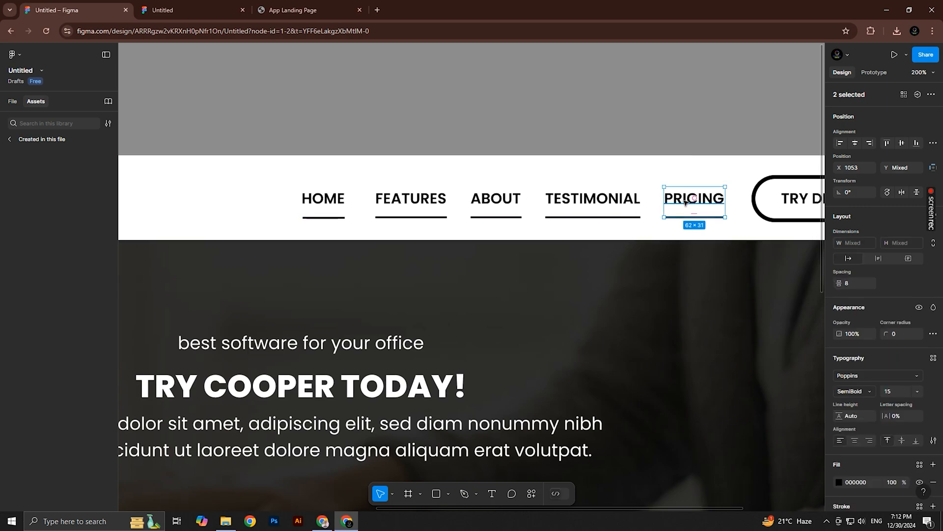
click(624, 217)
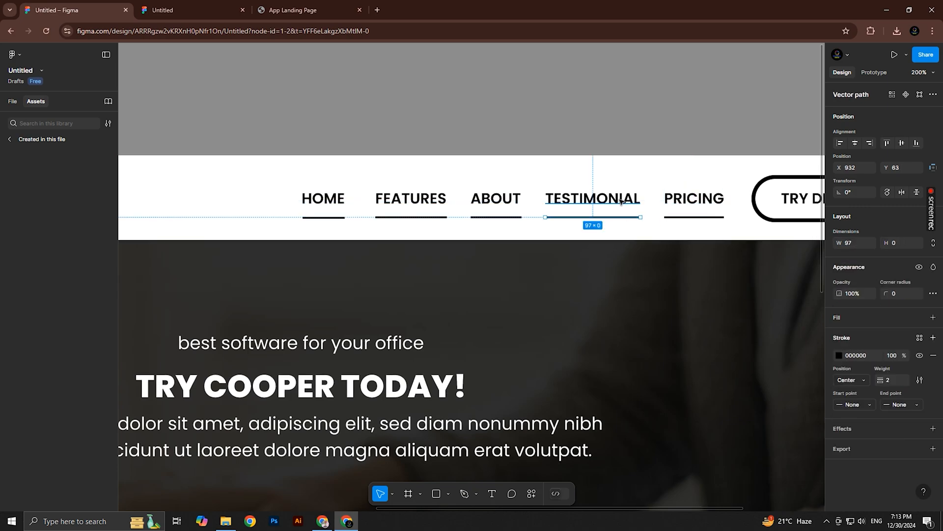
shift+click(622, 199)
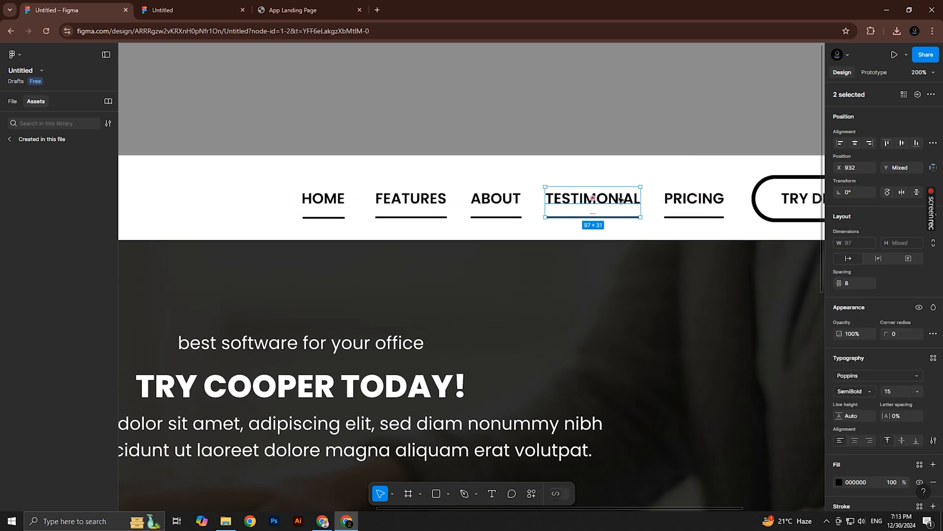
click(511, 217)
shift+click(503, 197)
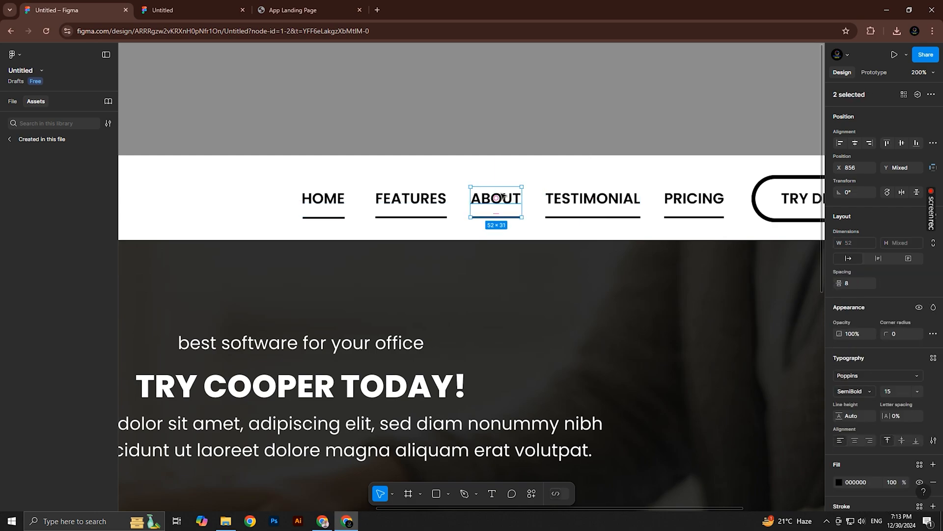
click(398, 217)
shift+click(409, 202)
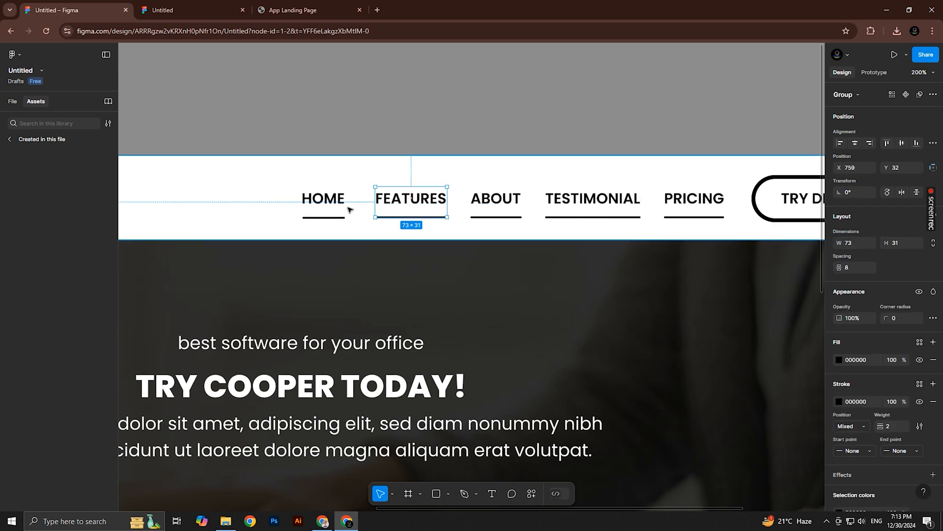
click(325, 217)
shift+click(339, 198)
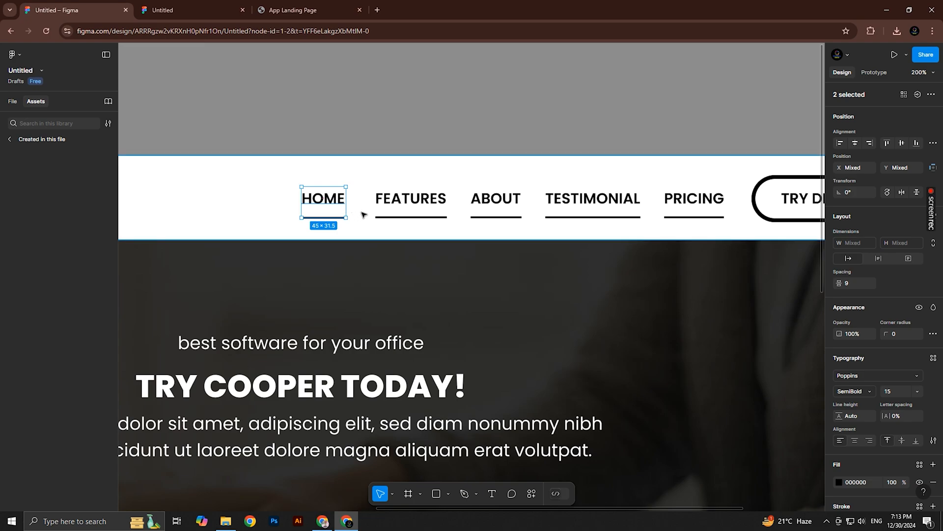
key(ctrl+g)
Select all five navigation groups and move them out of the Landing Page frame onto the empty canvas
scroll(410, 238, down, 3)
shift+click(418, 220)
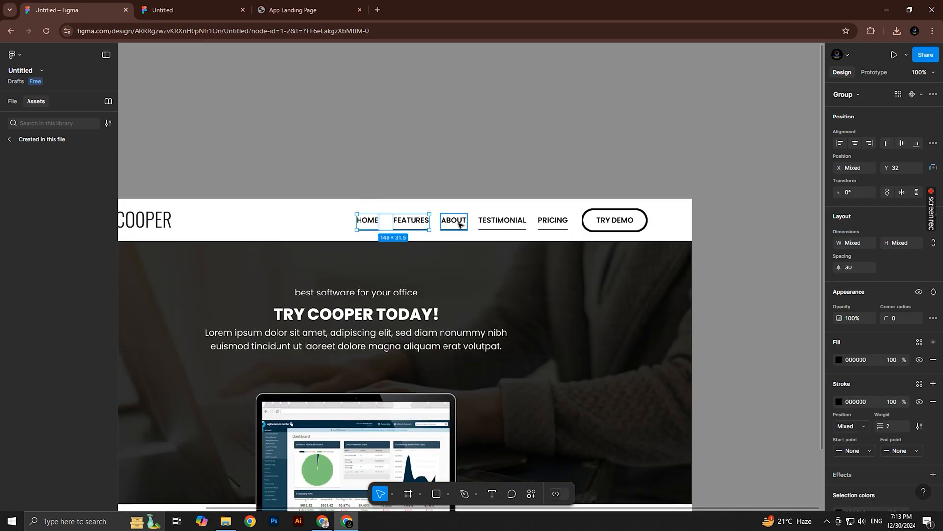
shift+click(453, 220)
shift+click(502, 220)
shift+click(553, 220)
scroll(445, 213, left, 1)
drag(445, 212, 152, 119)
drag(173, 127, 287, 182)
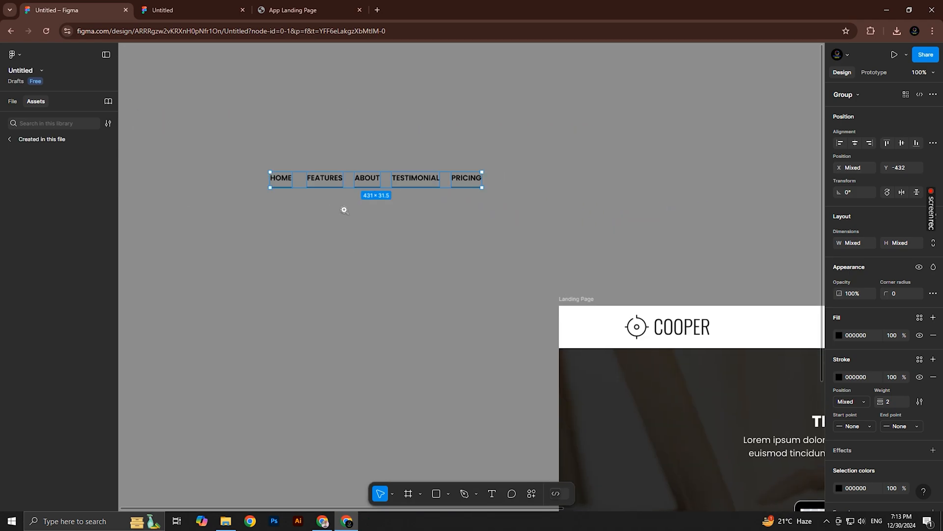
Change the page's background color to gray 808080
scroll(366, 212, up, 2)
drag(356, 207, 375, 221)
scroll(374, 222, down, 2)
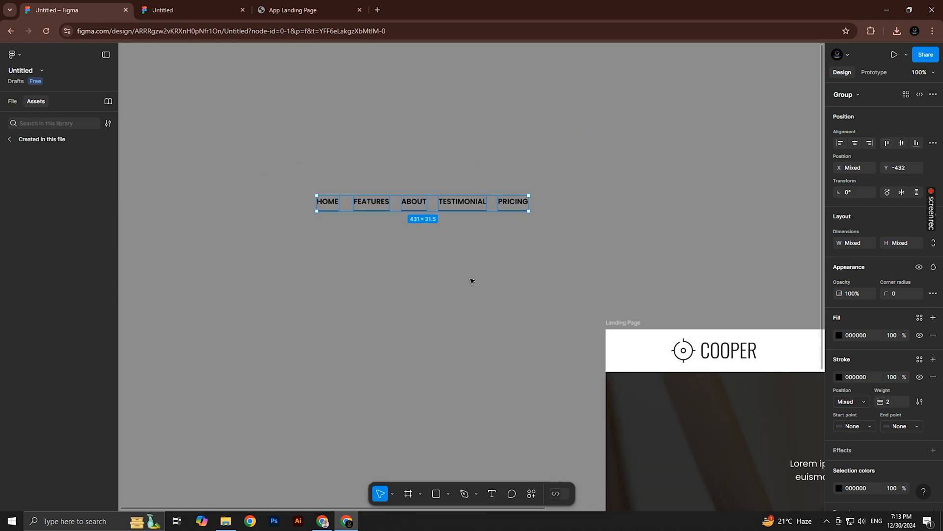
click(473, 272)
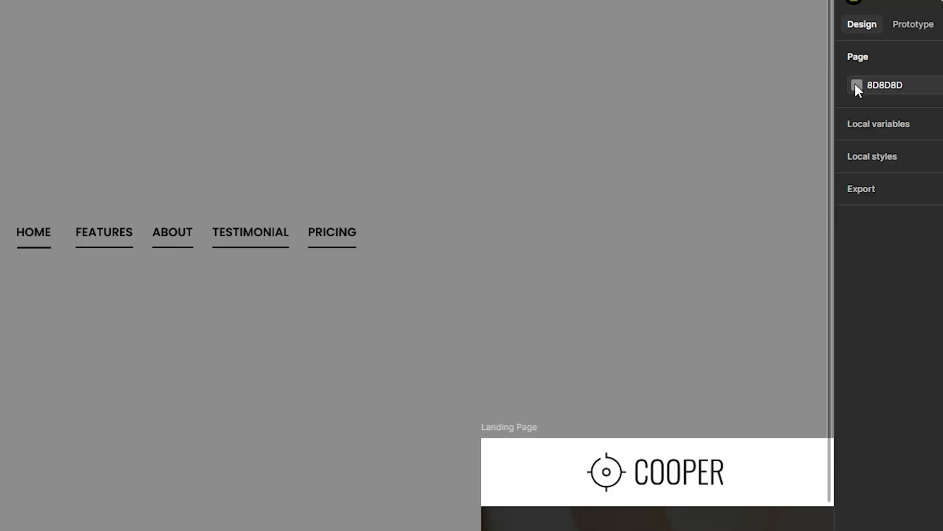
click(840, 111)
drag(726, 149, 708, 204)
drag(644, 236, 617, 279)
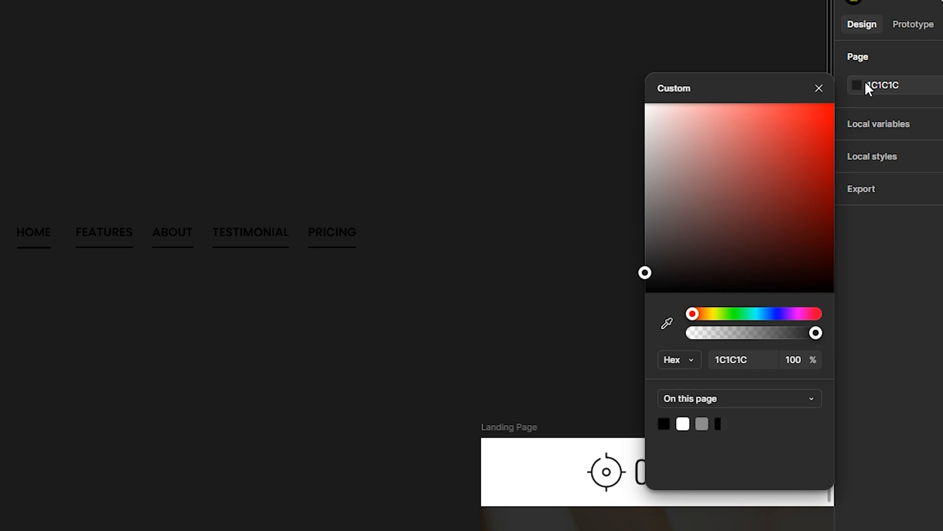
drag(653, 221, 421, 194)
click(429, 201)
Turn the HOME group into a component and locate it among the navigation groups in the layer list
scroll(151, 234, up, 4)
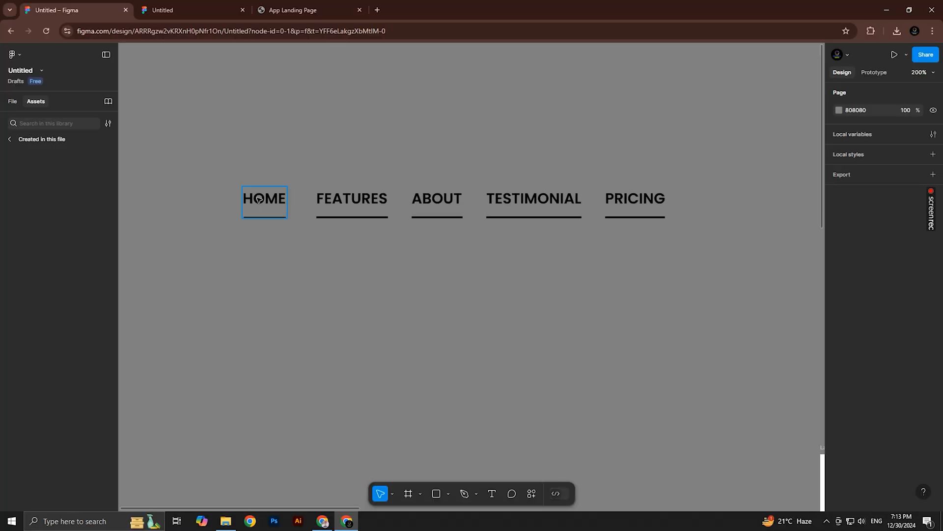
click(265, 197)
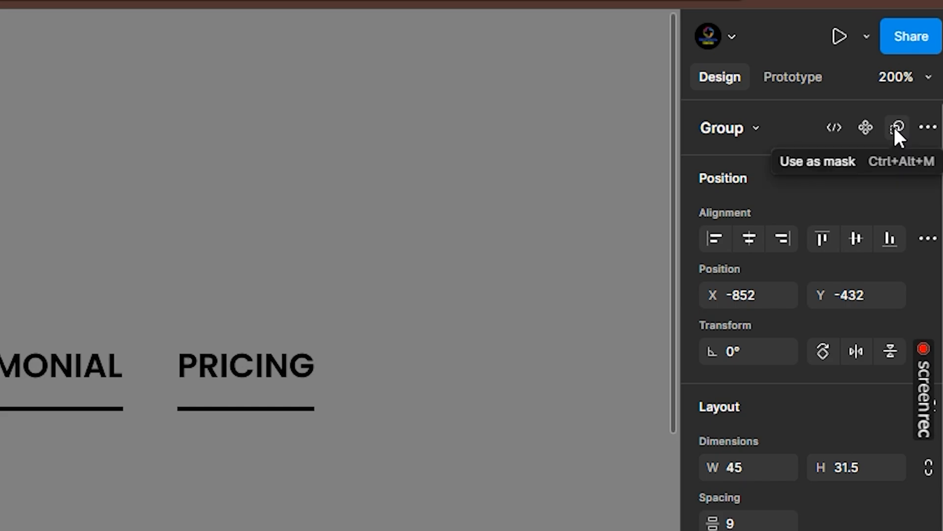
click(865, 126)
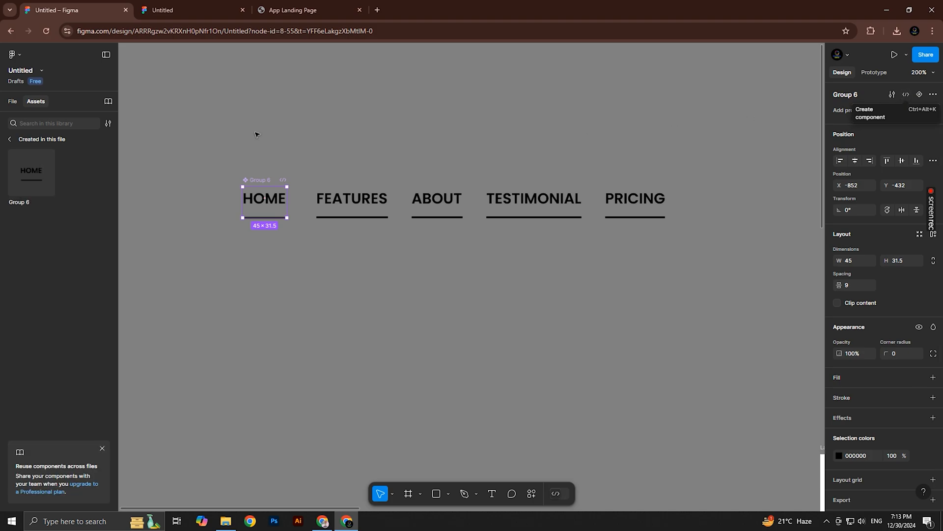
click(12, 102)
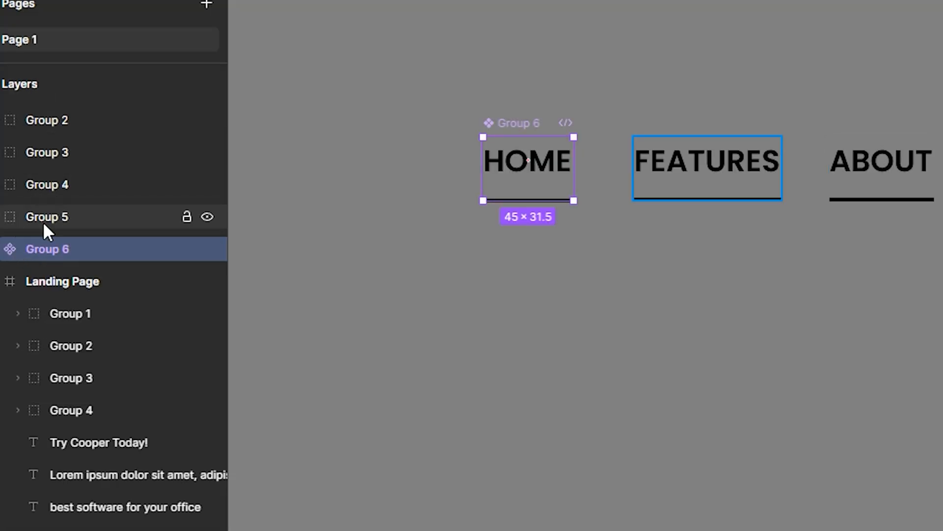
click(43, 221)
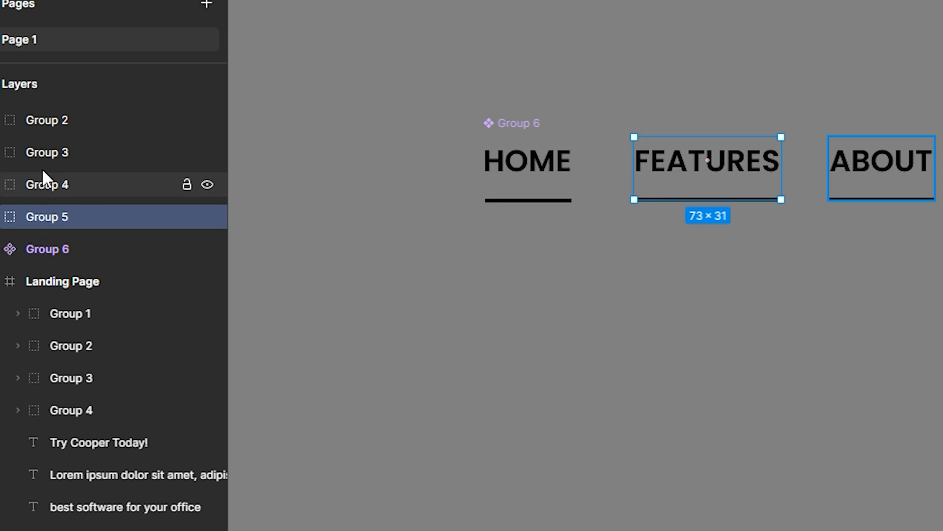
click(43, 182)
click(36, 147)
click(47, 249)
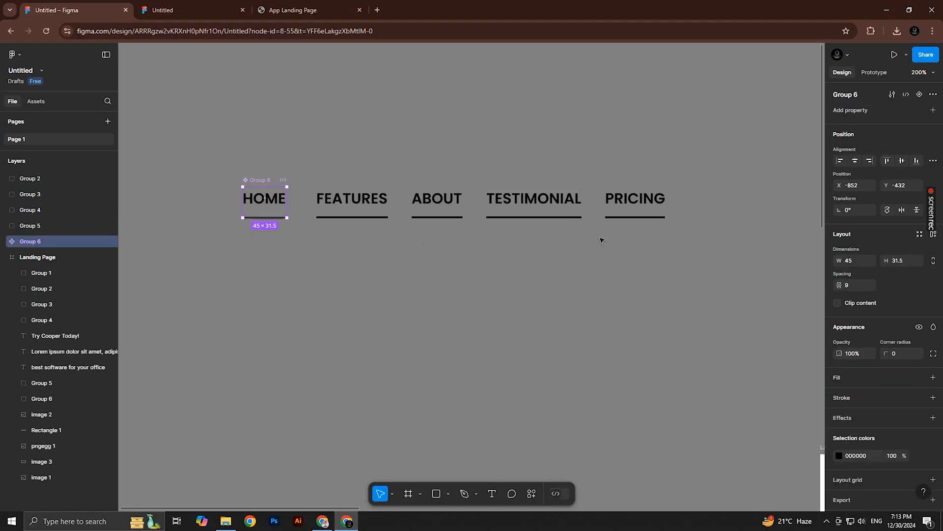
Rename the HOME component "home button" and add a second variant to it
double_click(256, 180)
text(H)
key(Return)
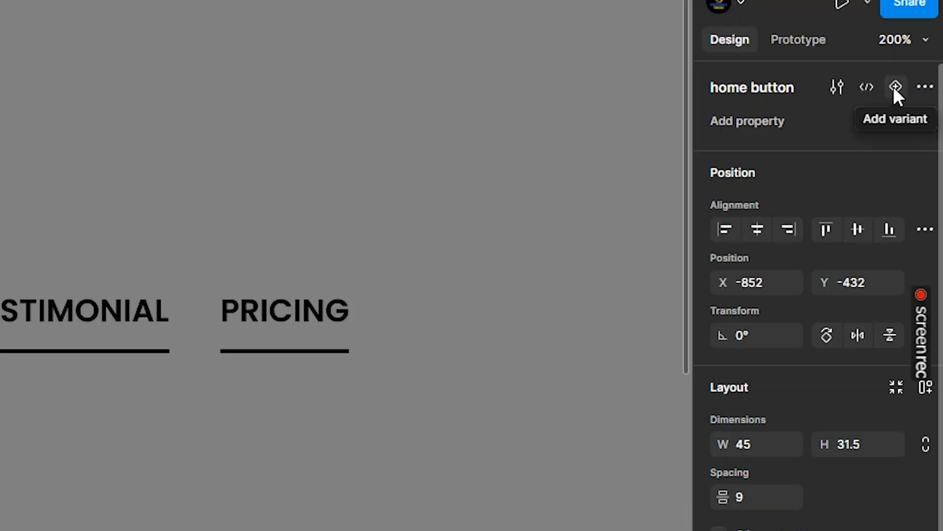
click(894, 88)
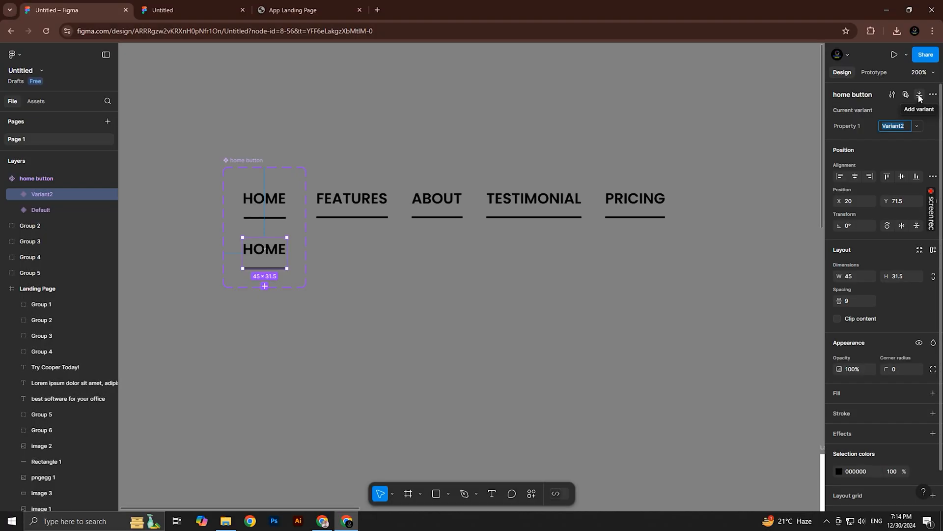
click(464, 137)
Select the underline Vector 1 inside the Default variant and shrink it toward its center
ctrl+click(304, 220)
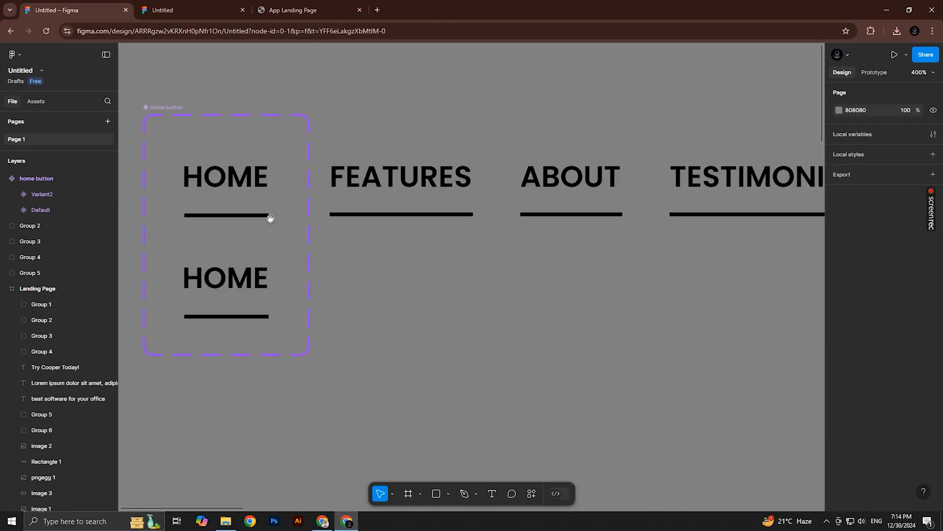
drag(207, 216, 426, 220)
ctrl+click(414, 213)
ctrl+alt+click(418, 214)
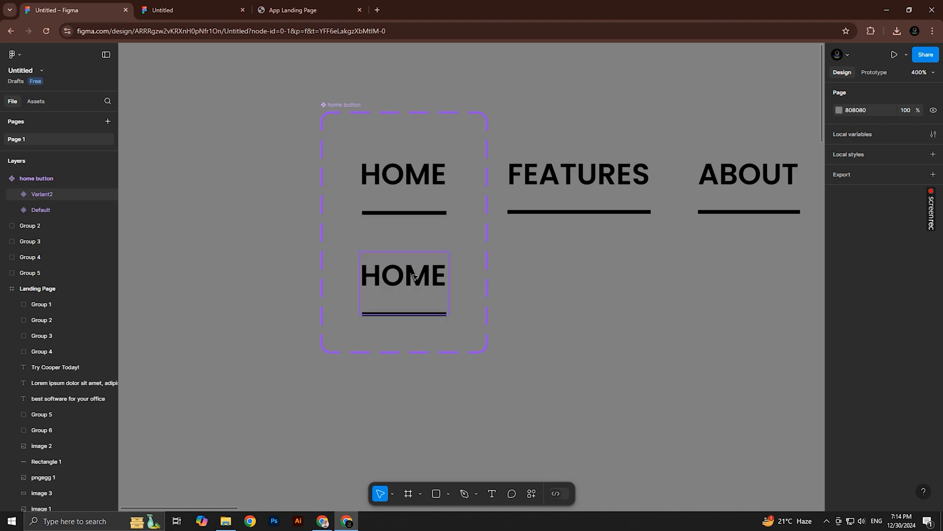
click(422, 179)
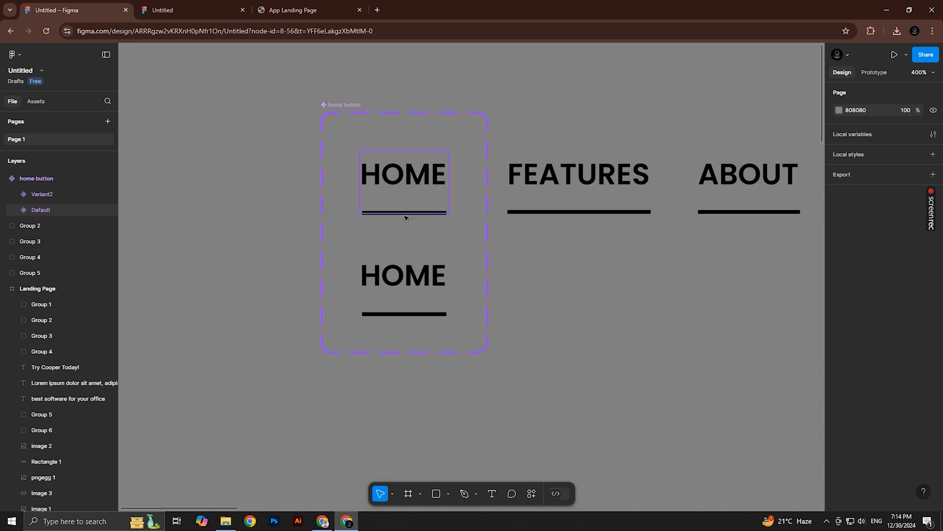
ctrl+click(402, 214)
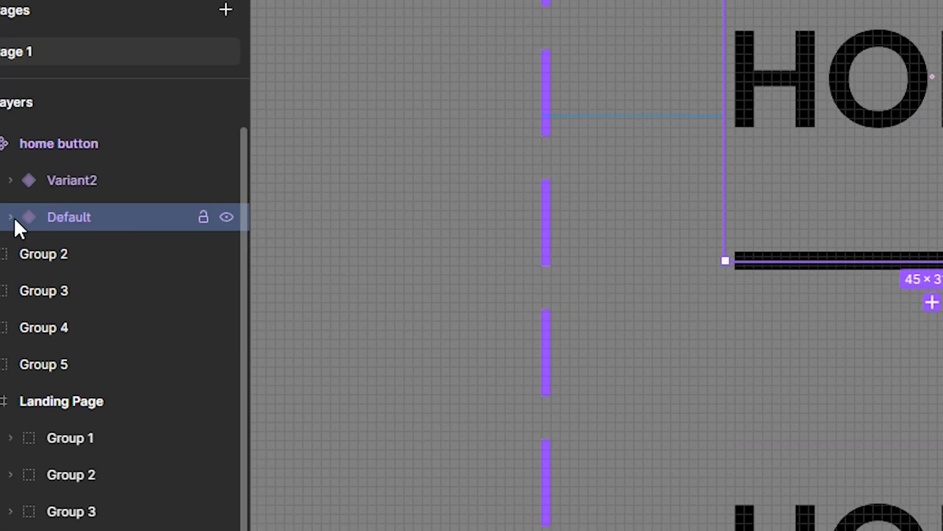
click(12, 218)
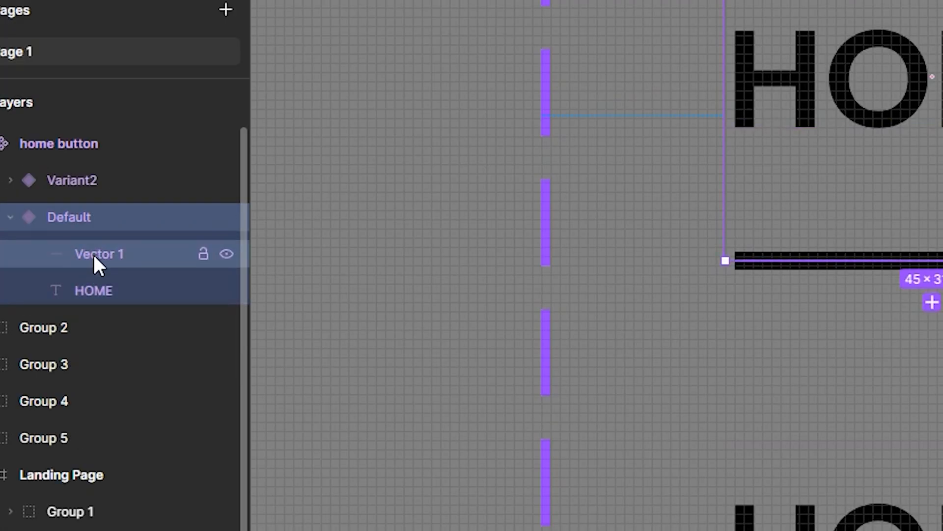
click(95, 255)
drag(494, 229, 409, 226)
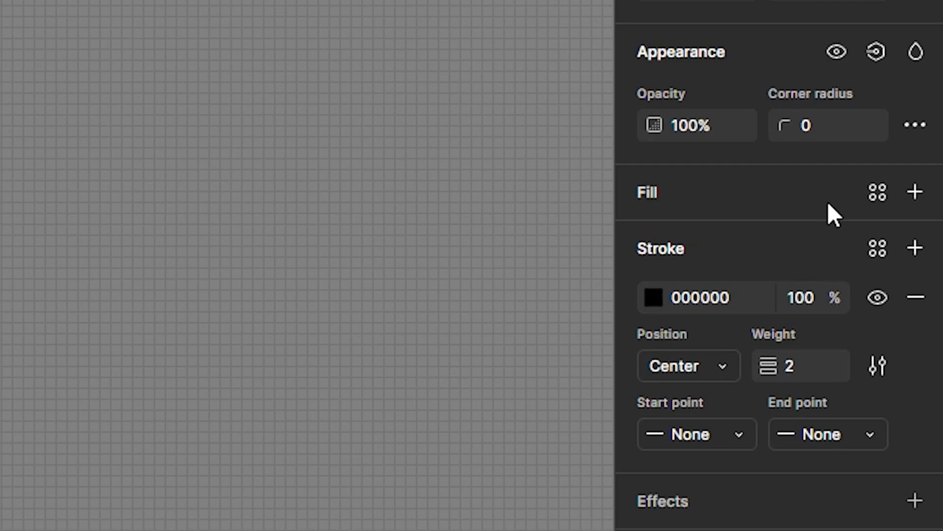
Set the stroke opacity of the Default variant's underline Vector 1 to 0%
click(887, 355)
text(0)
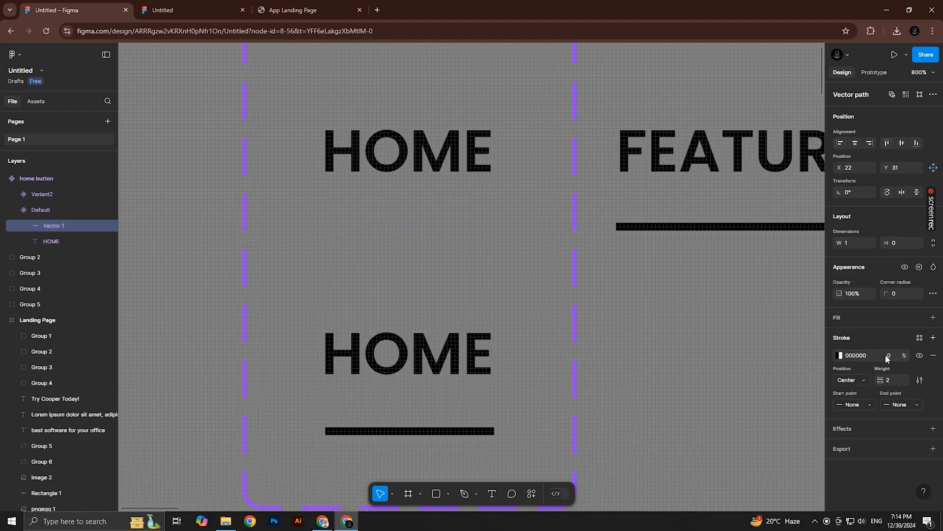
click(687, 335)
scroll(618, 318, down, 2)
drag(618, 319, 557, 309)
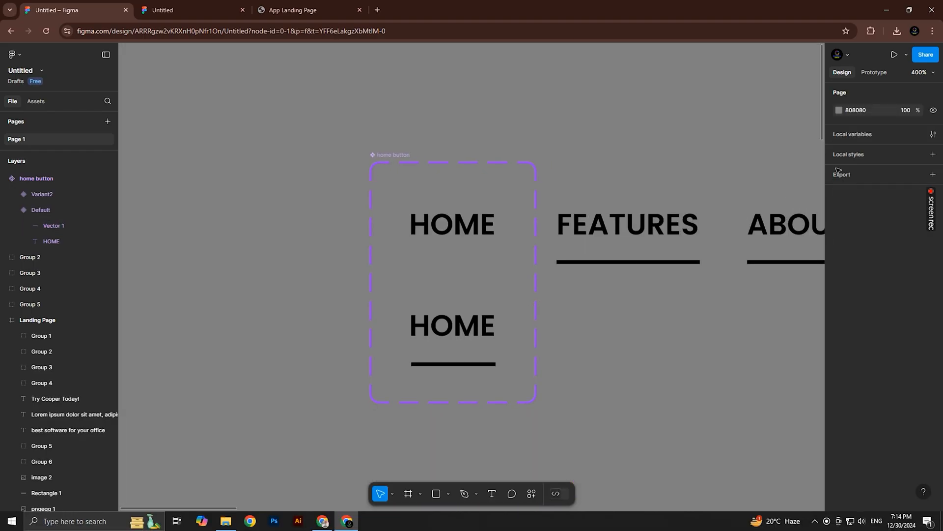
Connect the HOME Default variant to Variant2 with a prototype interaction triggered While hovering
click(874, 73)
click(440, 247)
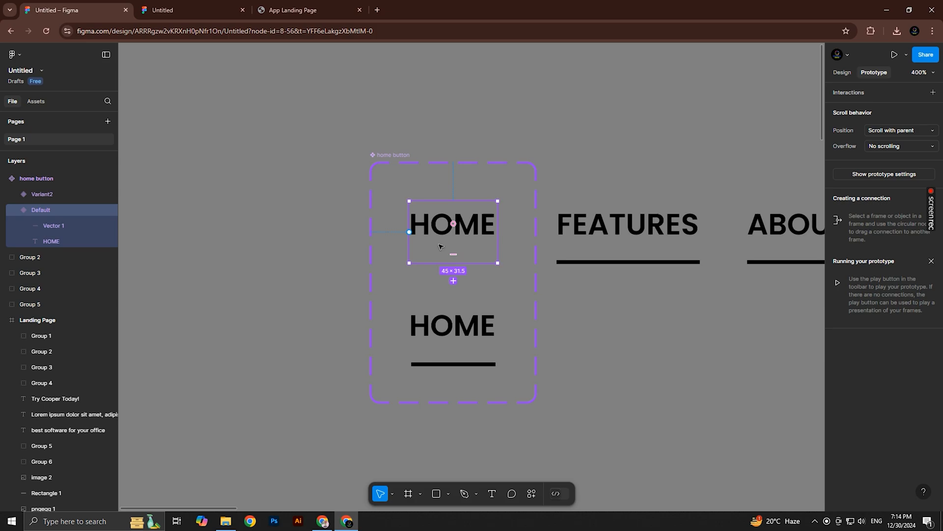
drag(454, 264, 467, 316)
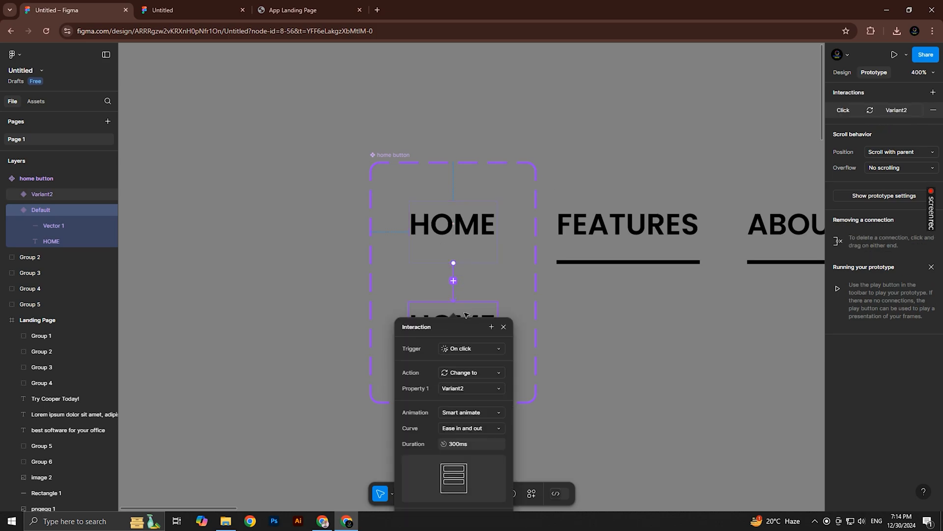
scroll(546, 313, down, 2)
click(465, 261)
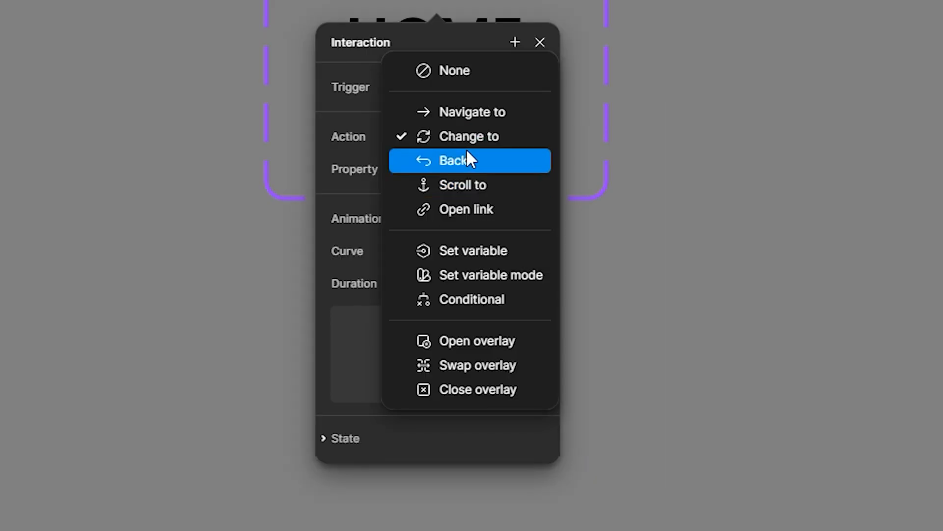
click(549, 268)
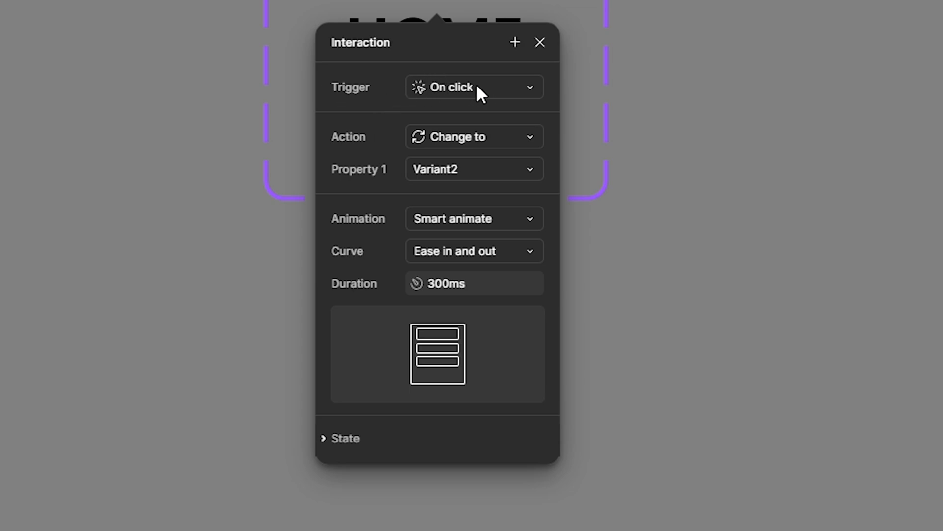
click(521, 93)
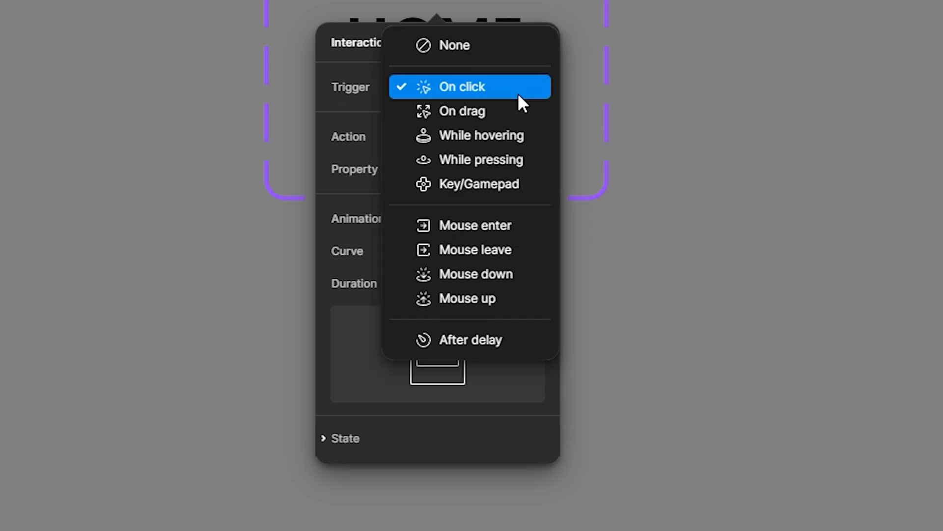
click(511, 149)
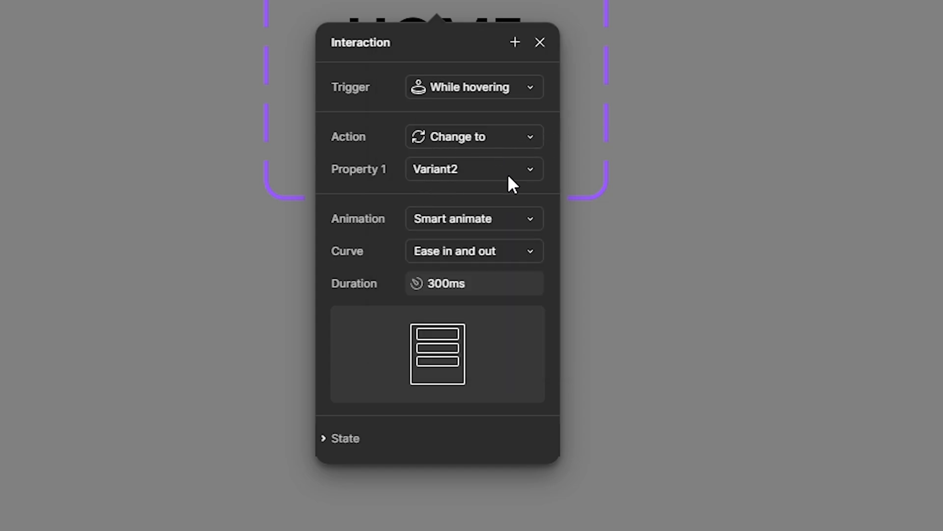
click(439, 222)
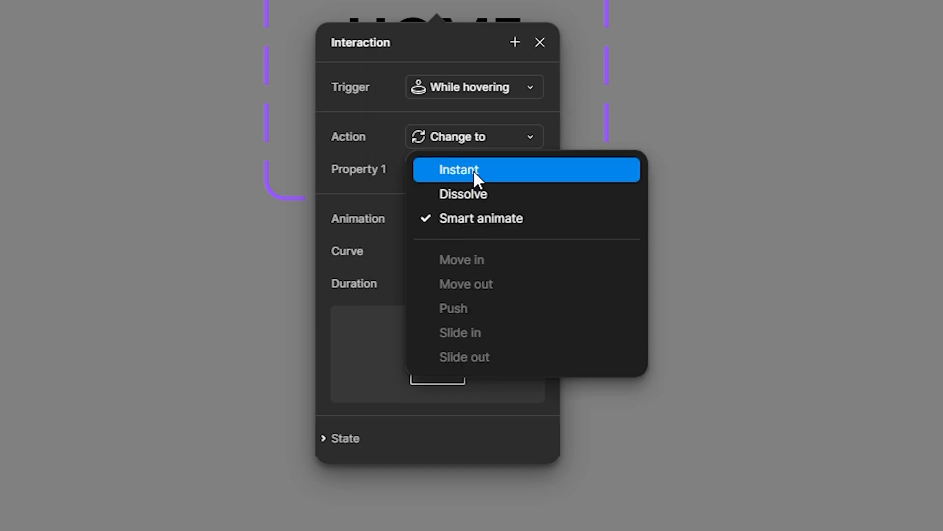
click(474, 172)
click(457, 226)
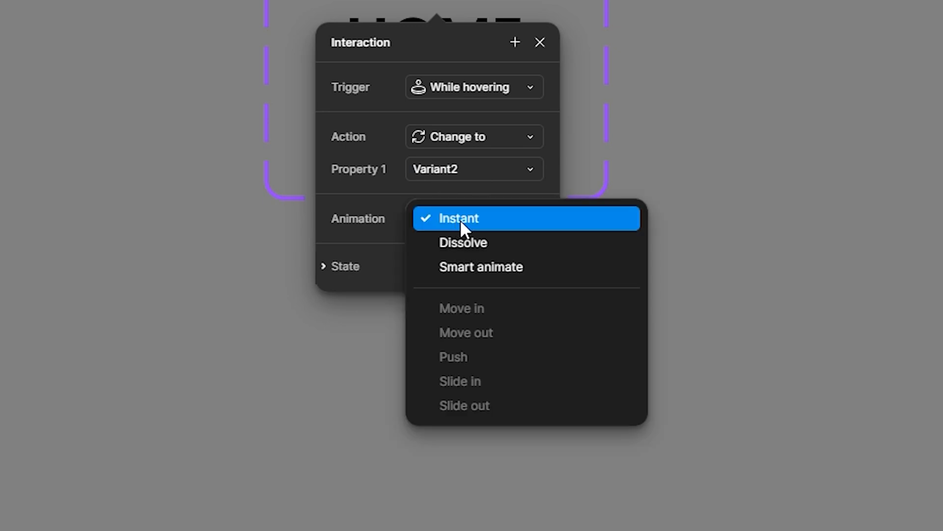
click(471, 267)
Set the hover interaction's curve to Ease out and close its settings
click(450, 252)
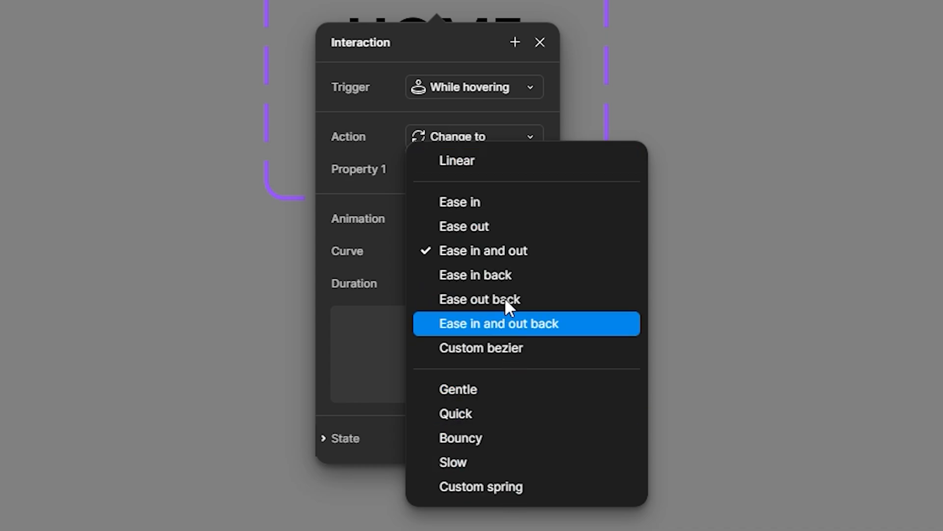
click(457, 227)
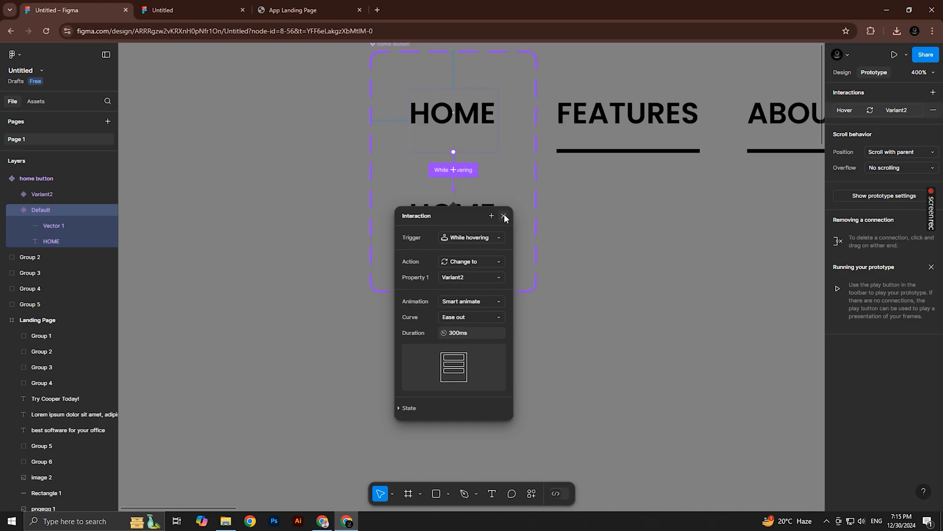
click(504, 216)
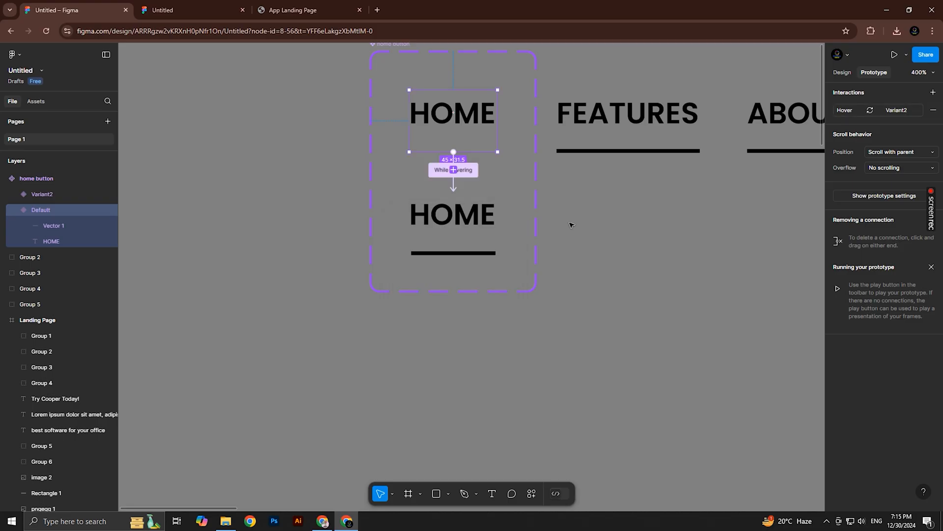
Insert an instance of the home button component and move it into the Landing Page header beside the COOPER logo
click(33, 102)
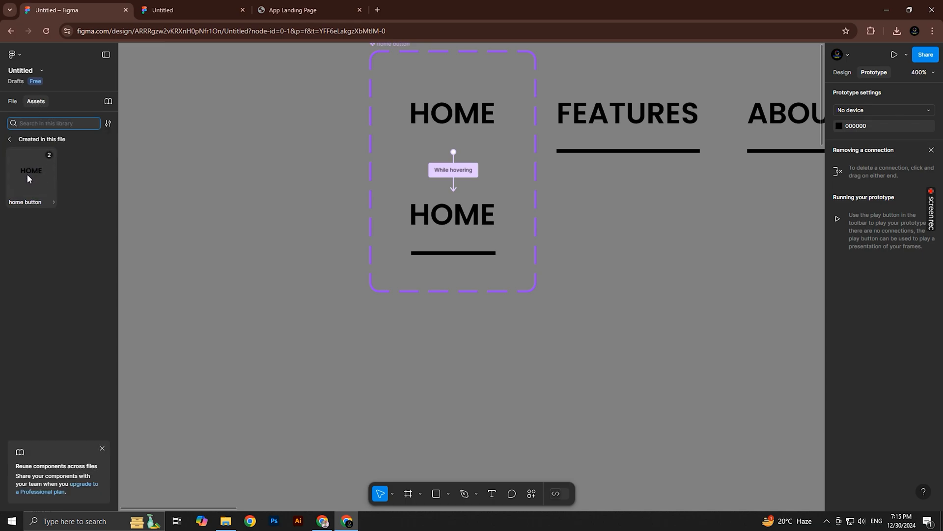
drag(25, 173, 284, 316)
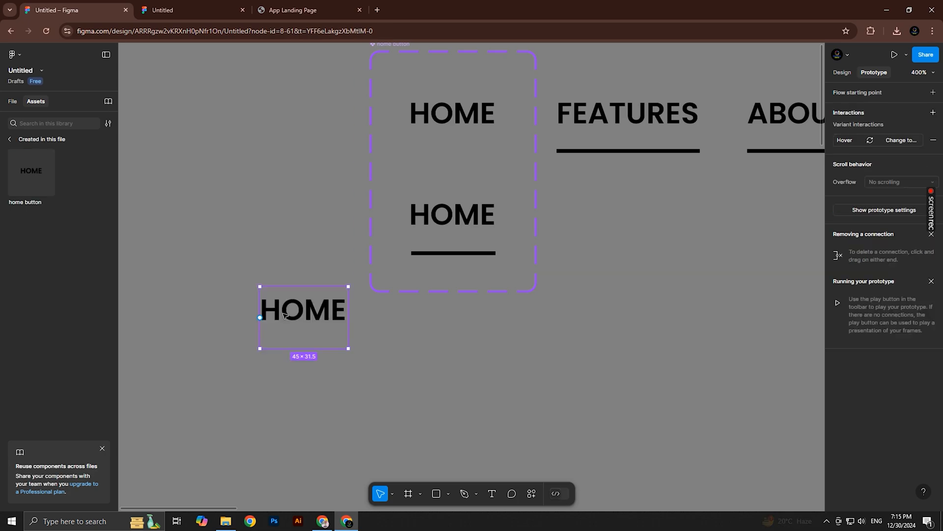
ctrl+alt+click(357, 321)
ctrl+alt+click(357, 321)
scroll(329, 255, down, 3)
scroll(329, 256, right, 3)
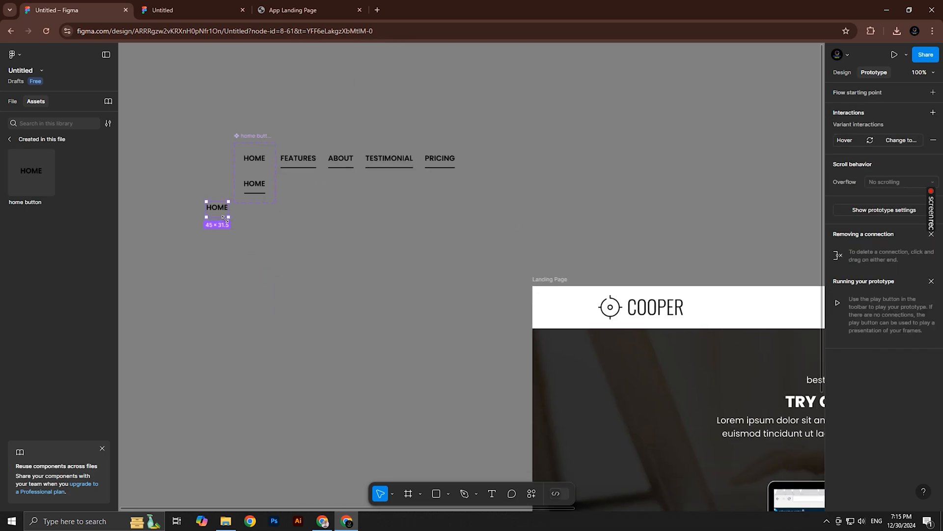
click(842, 73)
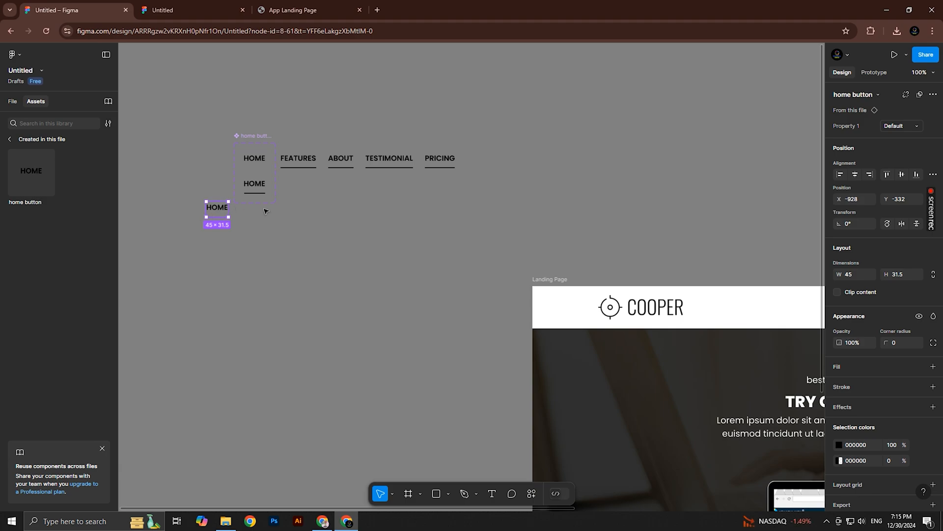
drag(219, 209, 744, 309)
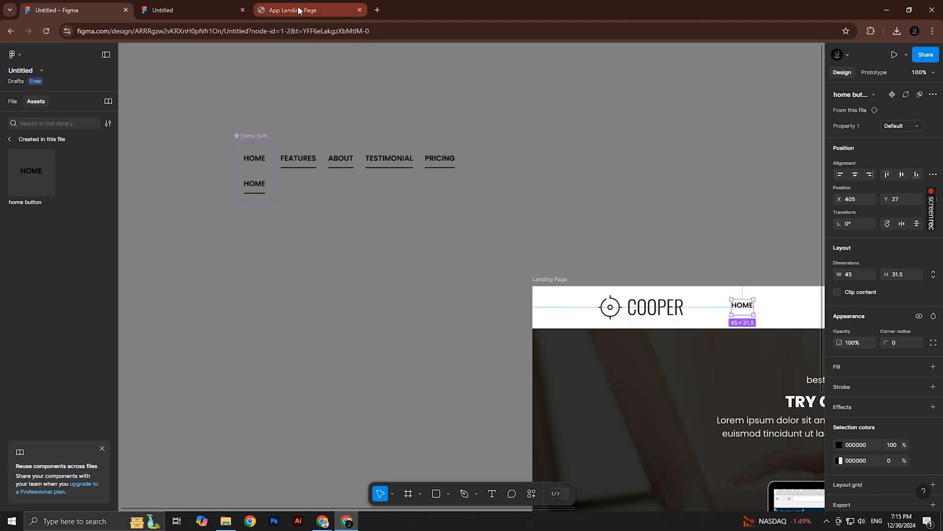
Preview the header in the prototype and try placing the home button instance over the original HOME link
click(184, 6)
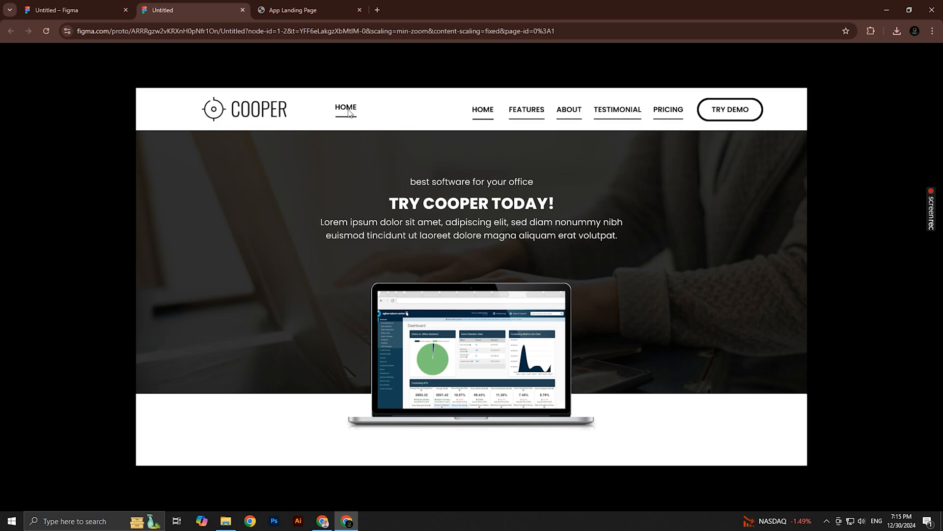
click(73, 10)
scroll(550, 210, right, 3)
scroll(550, 210, down, 1)
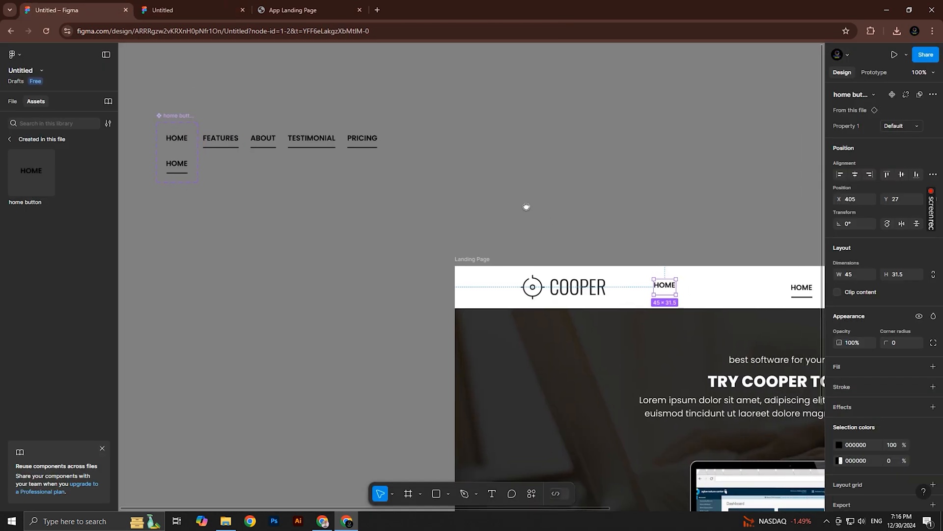
drag(671, 266, 358, 214)
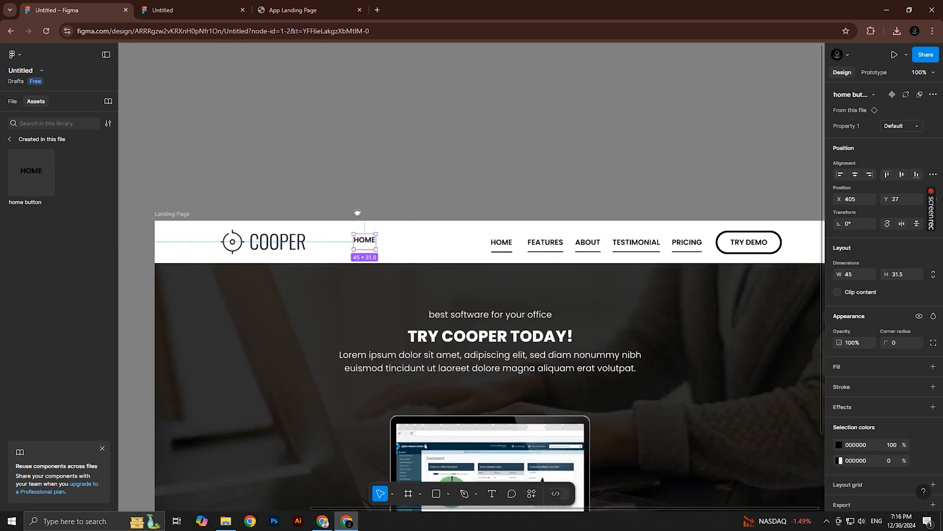
scroll(488, 261, up, 3)
drag(508, 256, 543, 258)
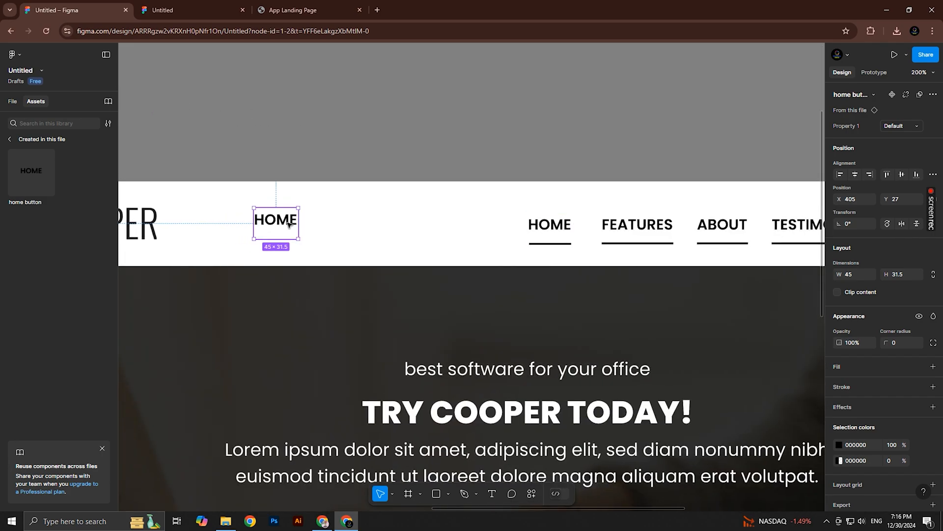
drag(294, 224, 562, 230)
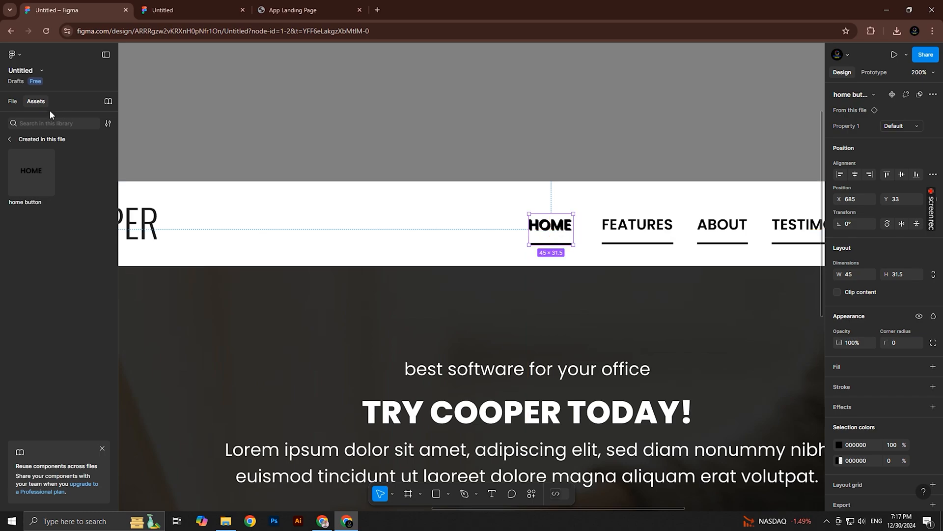
Replace the header's original HOME group with the home button instance, removing the loose instance, and check the result in the prototype preview
click(12, 100)
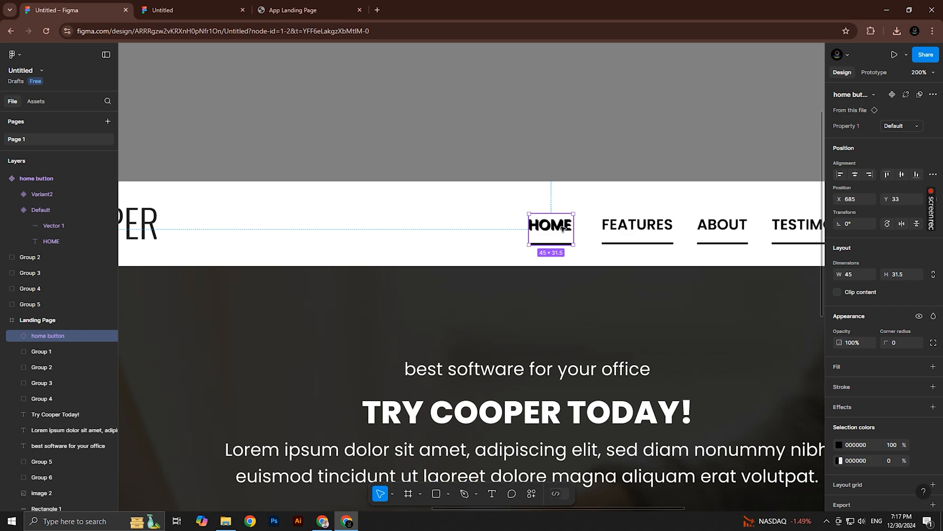
drag(563, 230, 468, 224)
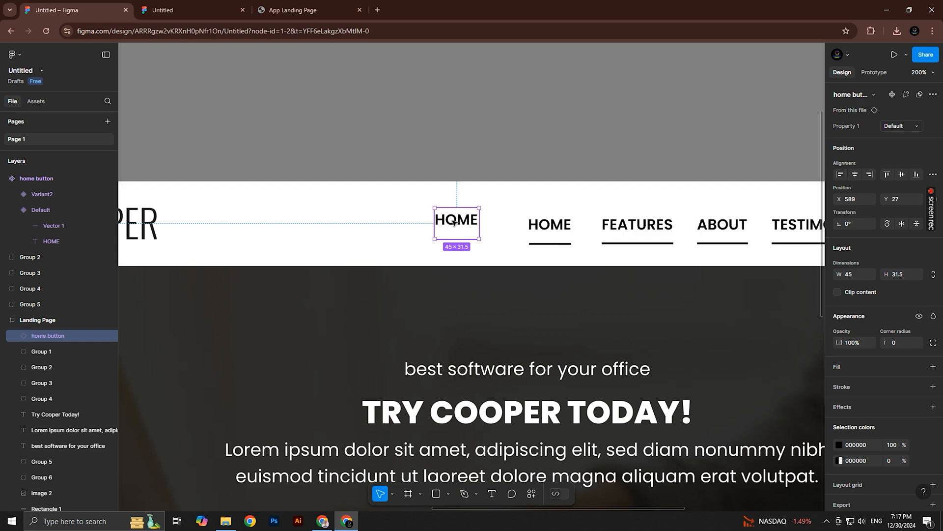
key(Delete)
click(549, 227)
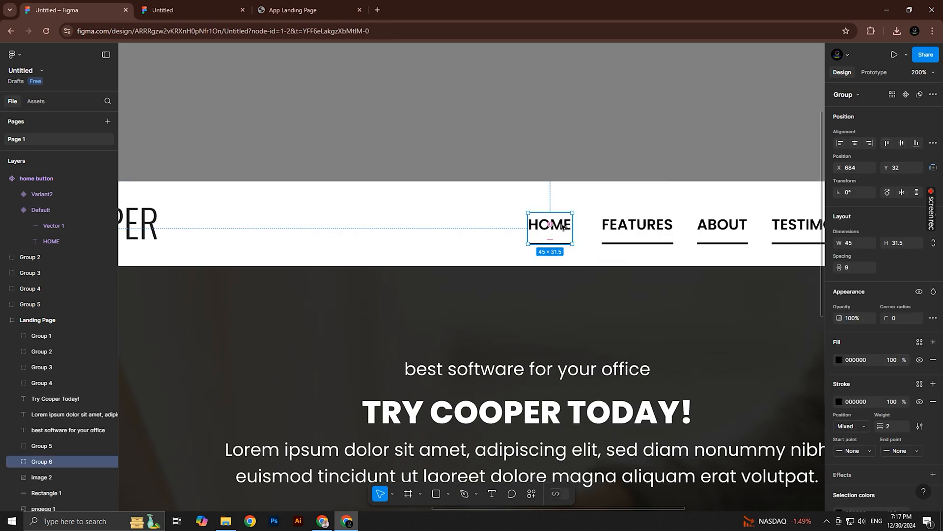
right_click(563, 226)
mouse_move(604, 214)
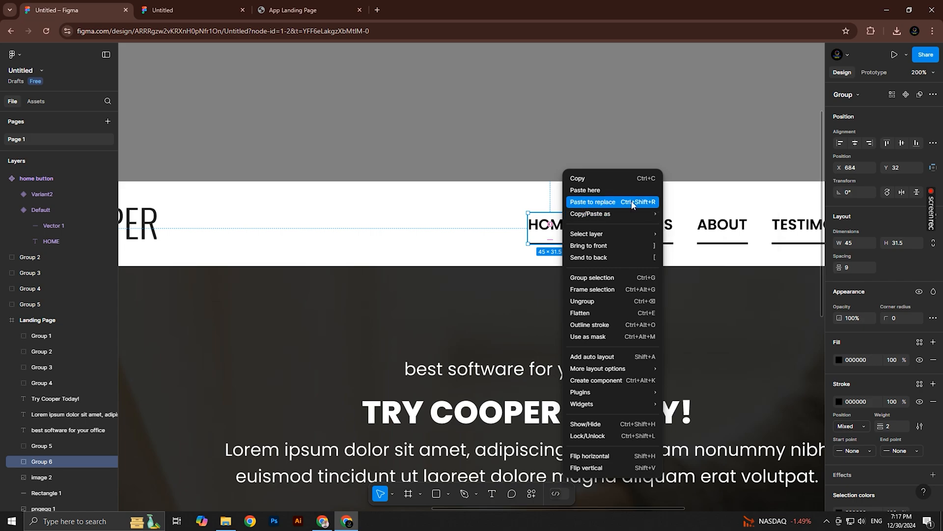
click(633, 205)
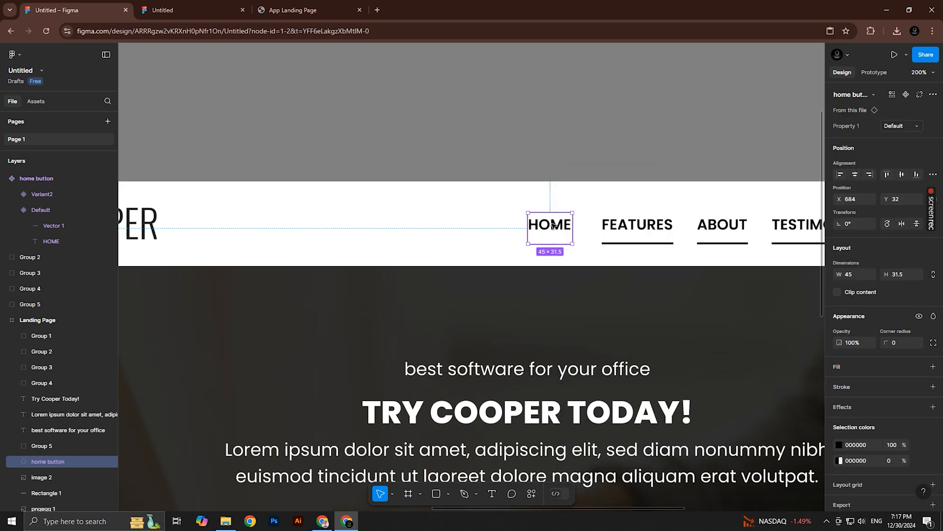
click(216, 10)
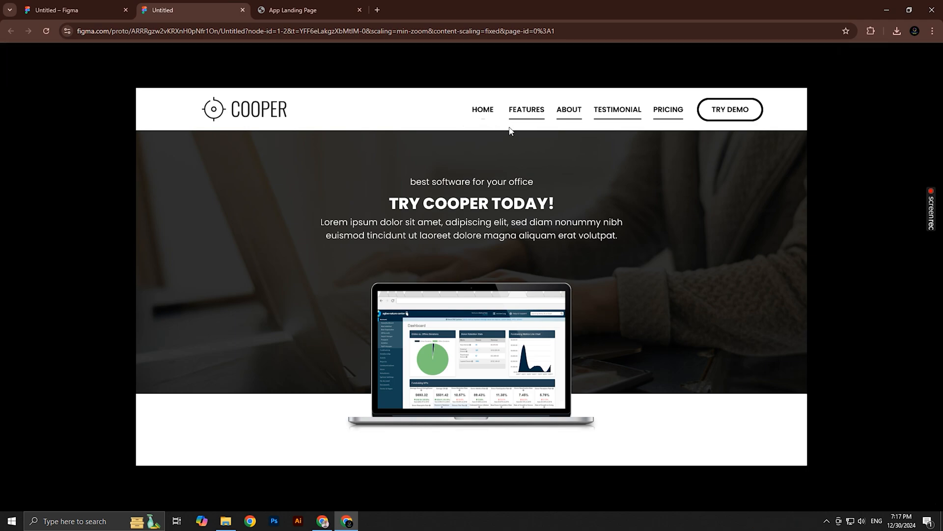
click(105, 10)
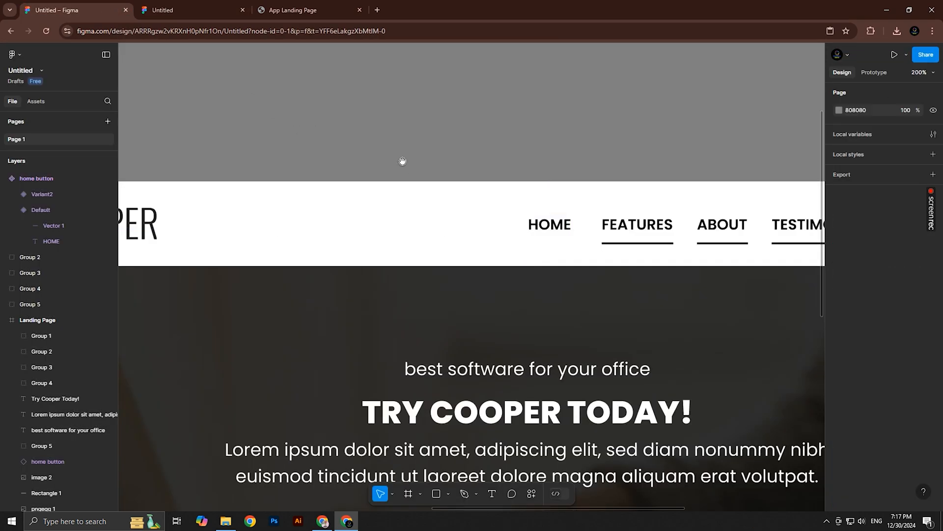
Move the FEATURES group away from the home button component and shift ABOUT, TESTIMONIAL and PRICING farther along to make room
ctrl+alt+click(400, 175)
ctrl+alt+click(401, 175)
drag(350, 178, 574, 213)
ctrl+click(338, 182)
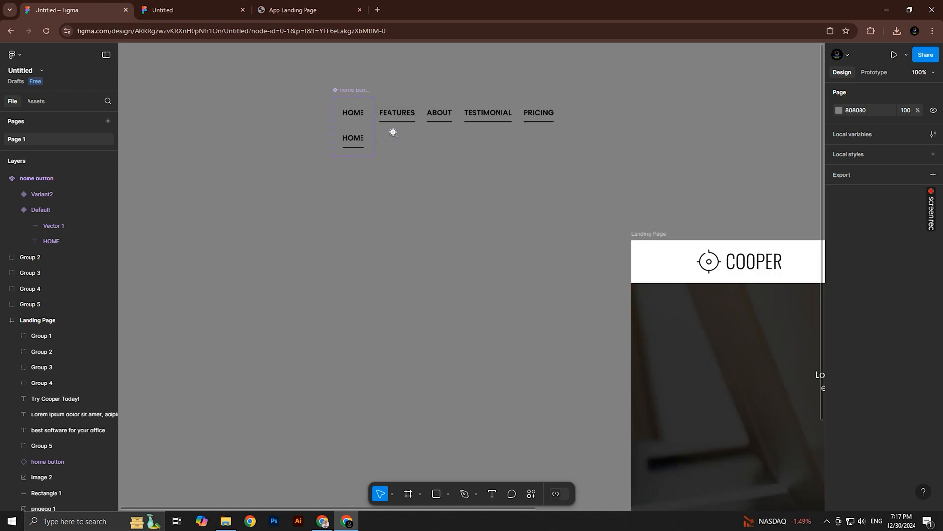
ctrl+click(393, 132)
drag(394, 132, 369, 209)
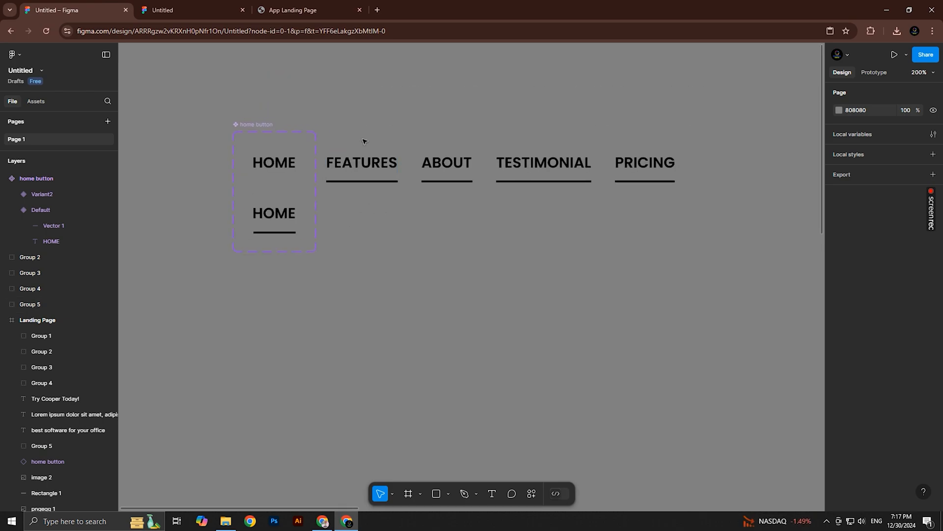
drag(363, 141, 702, 196)
mouse_move(379, 166)
mouse_down()
mouse_move(521, 146)
mouse_move(549, 185)
mouse_move(383, 151)
mouse_up()
click(451, 122)
click(495, 150)
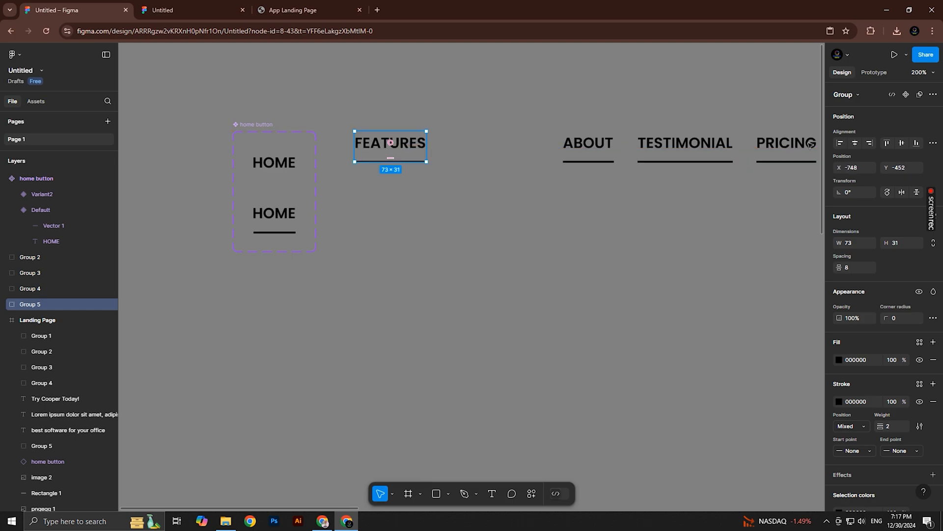
Turn the FEATURES group into a component and add a second variant to it
click(908, 96)
click(920, 96)
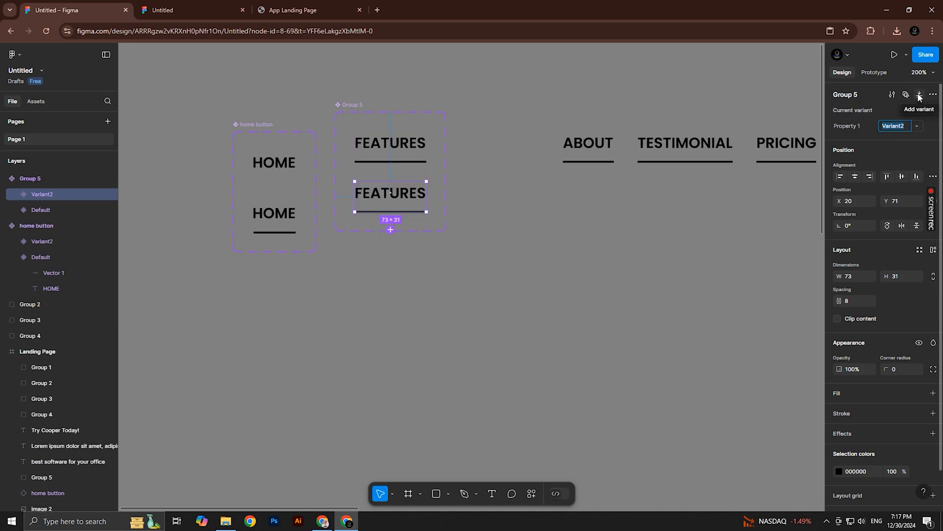
click(478, 175)
scroll(378, 168, up, 5)
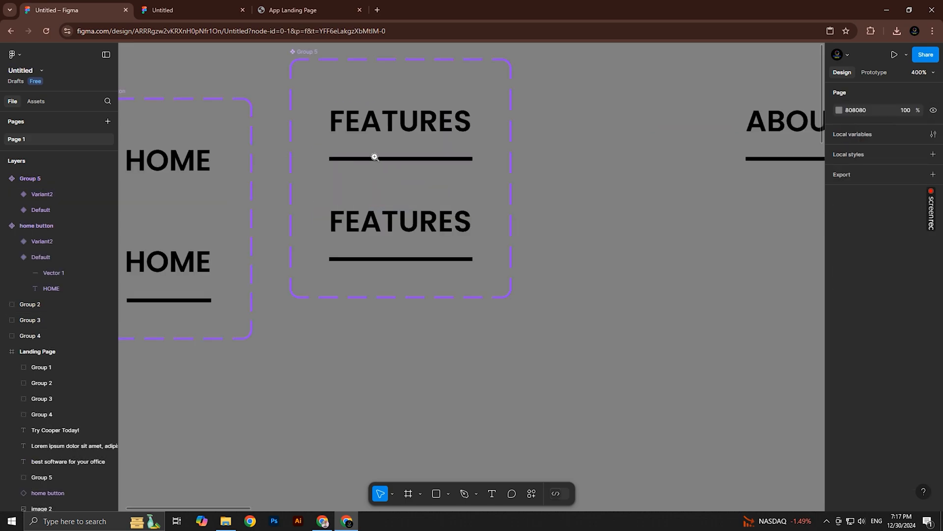
Shorten the underline in the FEATURES default variant to 2 px near the word's centre and make its stroke fully transparent
click(421, 138)
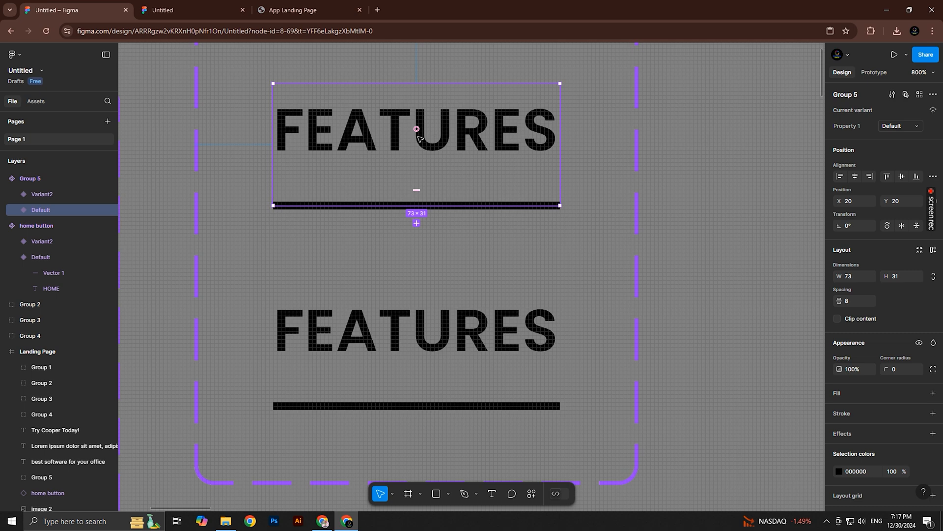
click(15, 210)
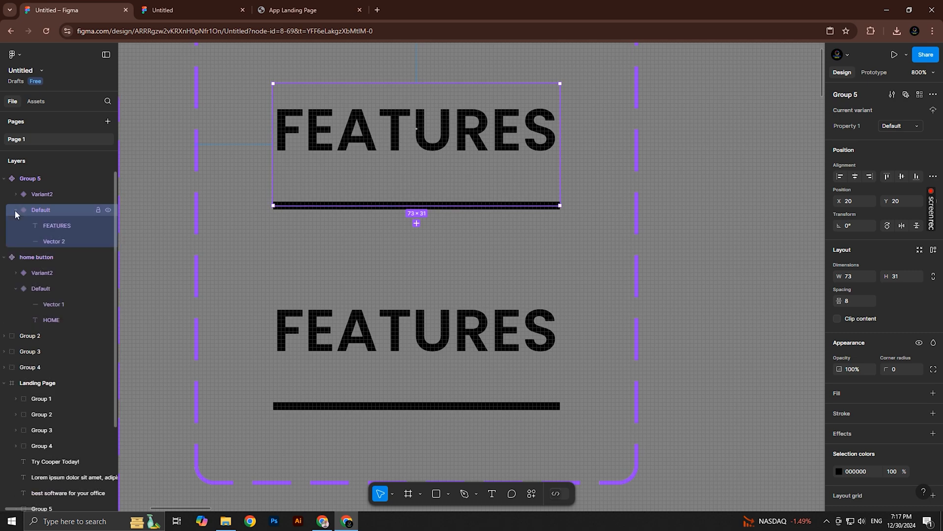
click(54, 241)
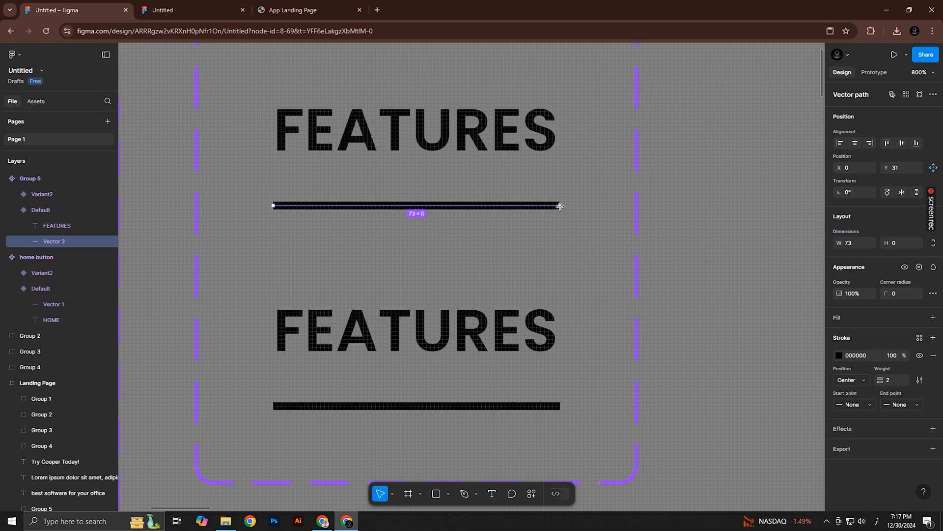
drag(559, 206, 418, 206)
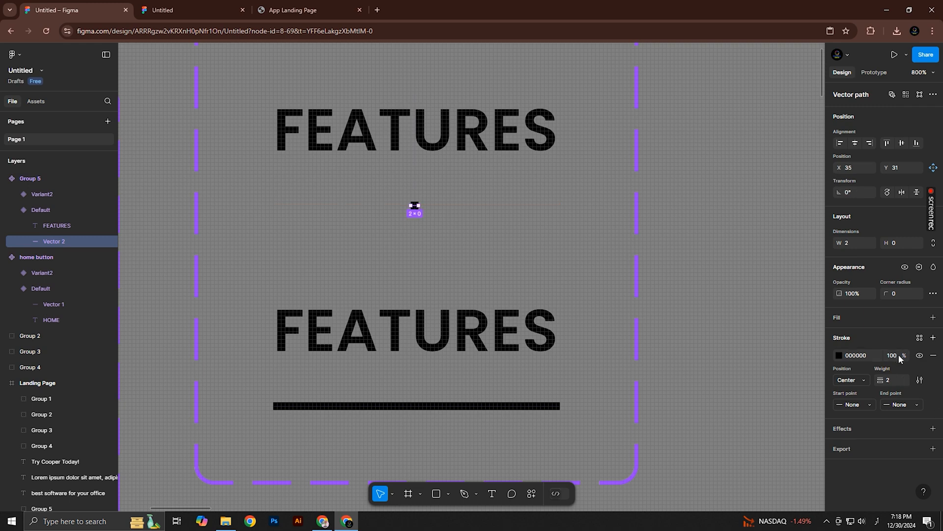
click(900, 358)
key(Return)
key(Escape)
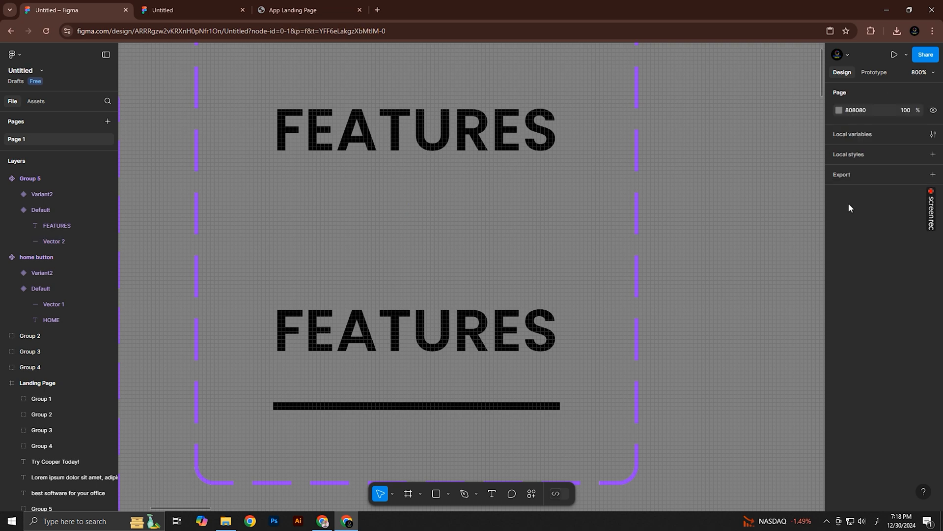
Connect the FEATURES default variant to Variant2 with a While hovering, Change to interaction
click(874, 73)
click(457, 192)
scroll(457, 191, down, 3)
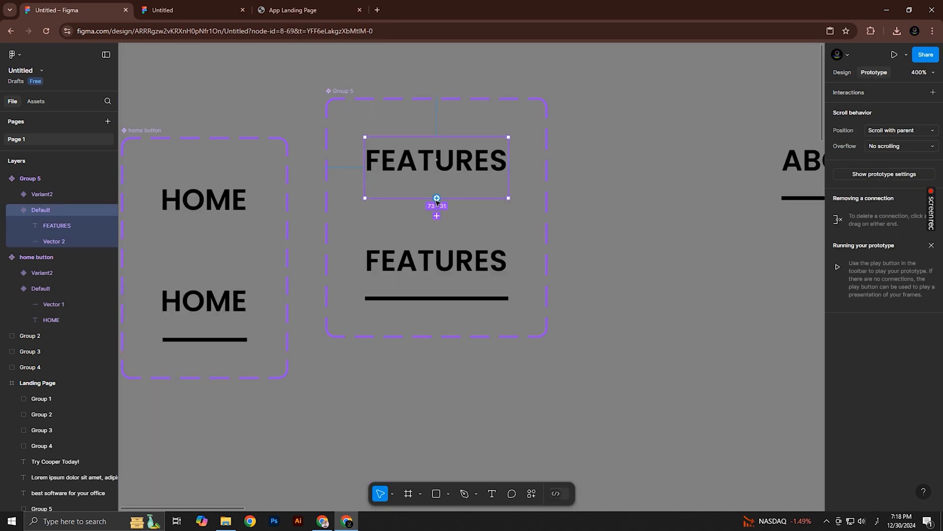
drag(436, 198, 449, 248)
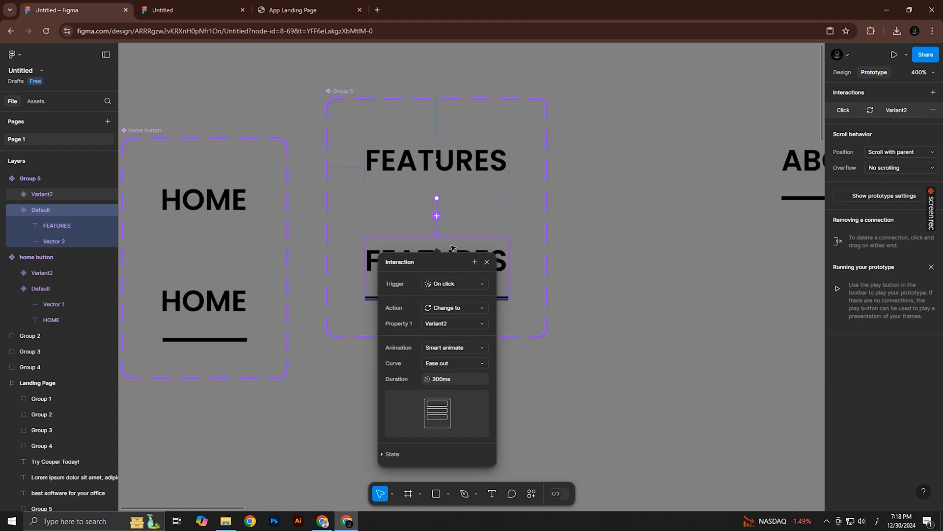
click(449, 285)
click(457, 309)
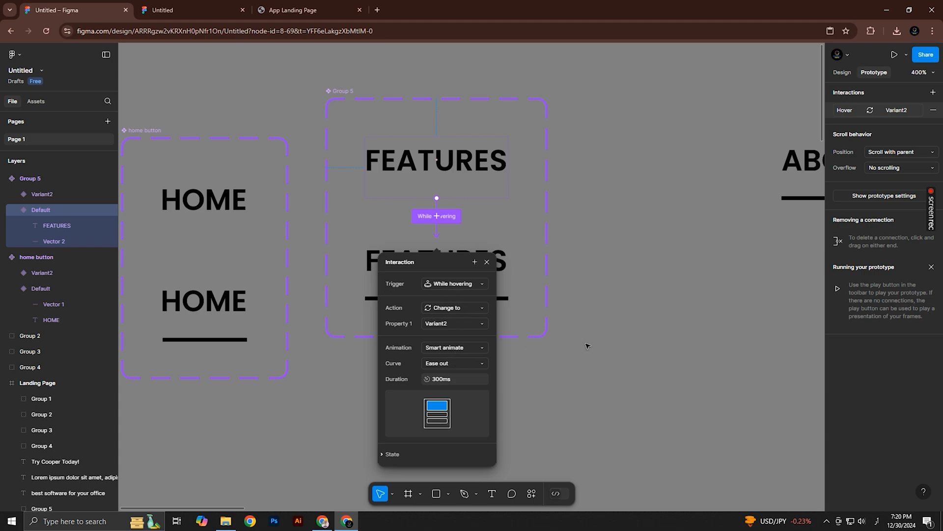
click(593, 326)
Rename the FEATURES component set as Feature Button
key(shift+0)
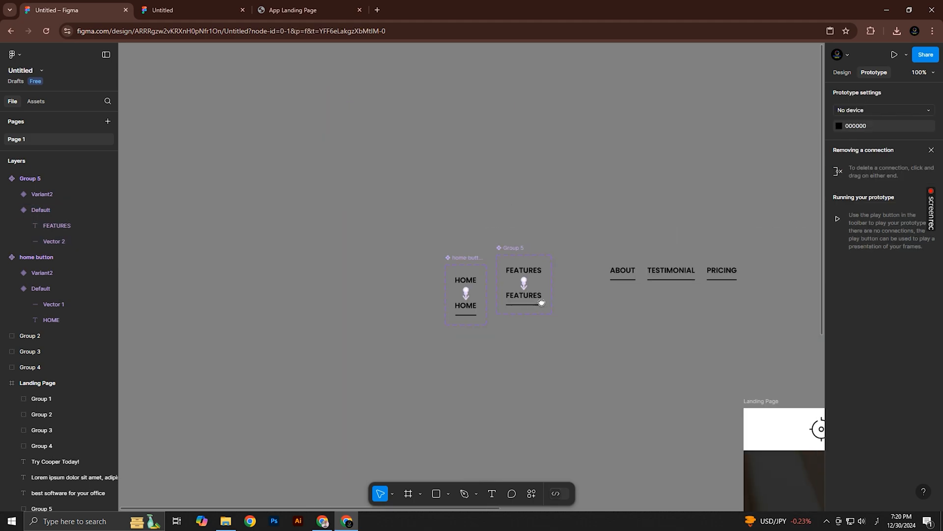
click(35, 101)
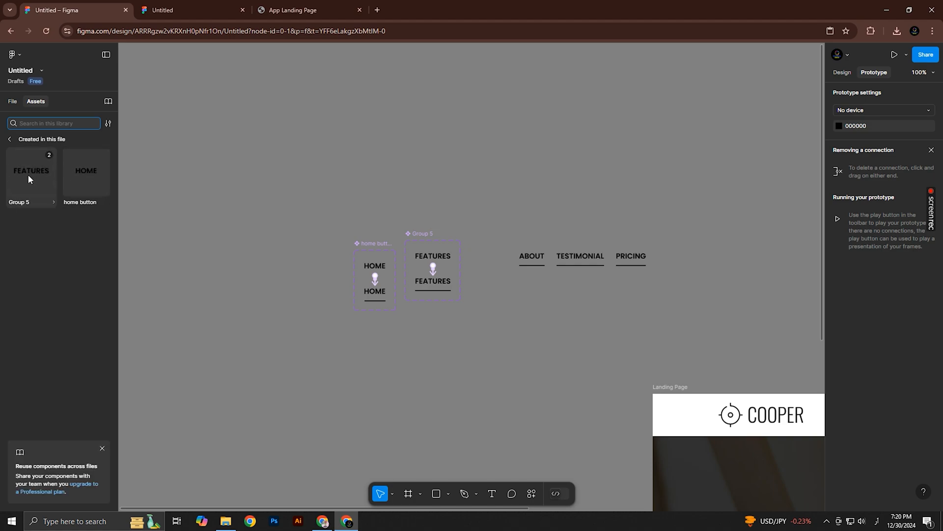
double_click(418, 234)
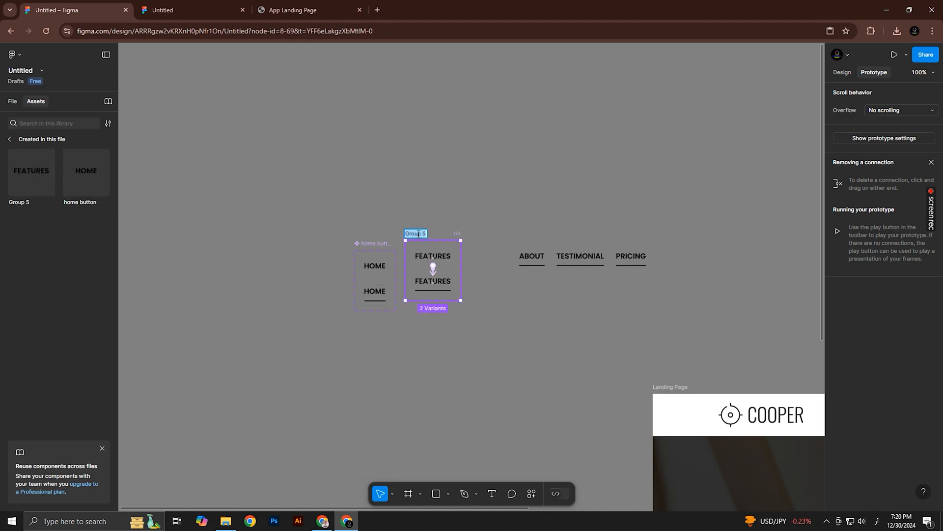
key(BackSpace)
key(ctrl+a)
key(super+space)
text(Feature Button)
key(Return)
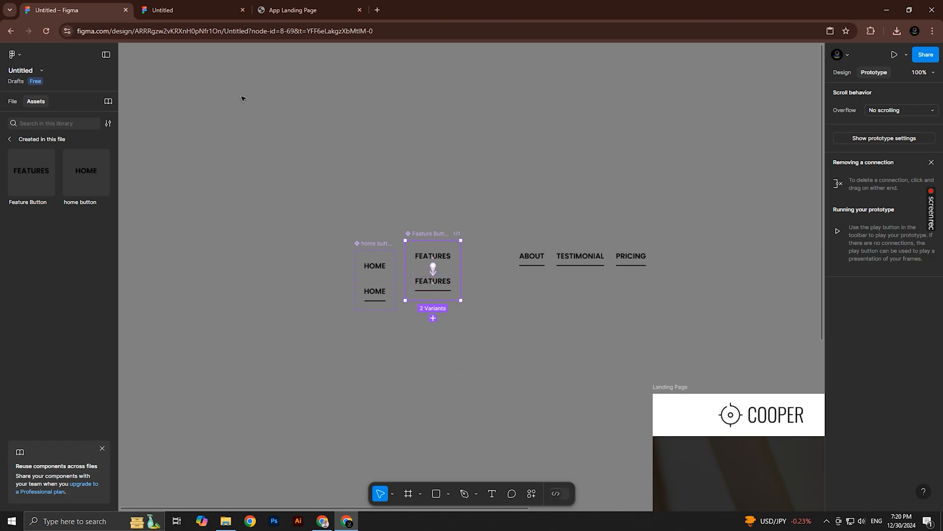
Replace the header's FEATURES group with a Feature Button instance and check the header in the prototype preview
drag(40, 169, 487, 168)
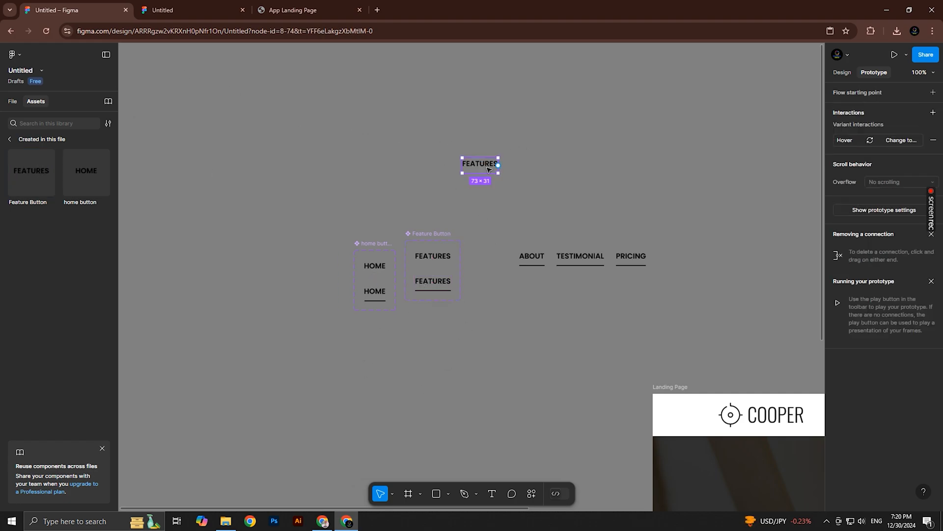
key(Delete)
click(842, 72)
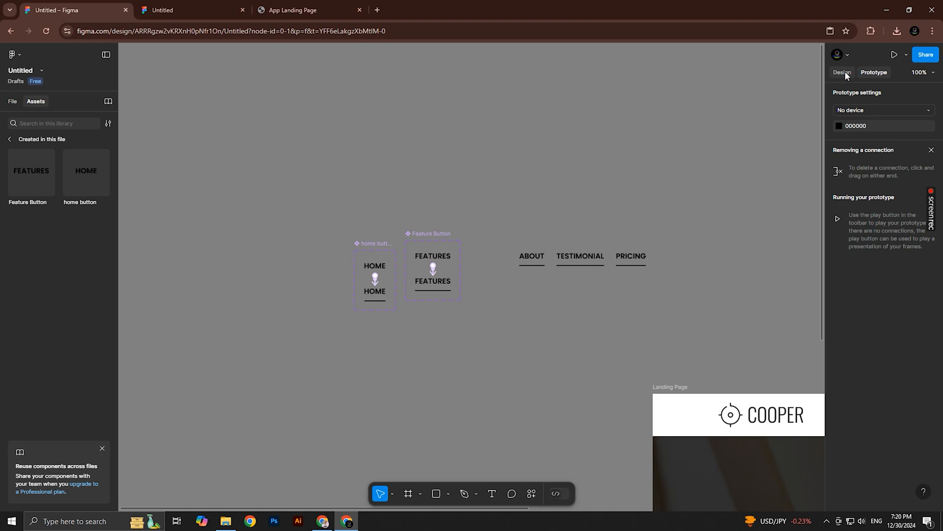
drag(699, 232, 228, 92)
click(574, 280)
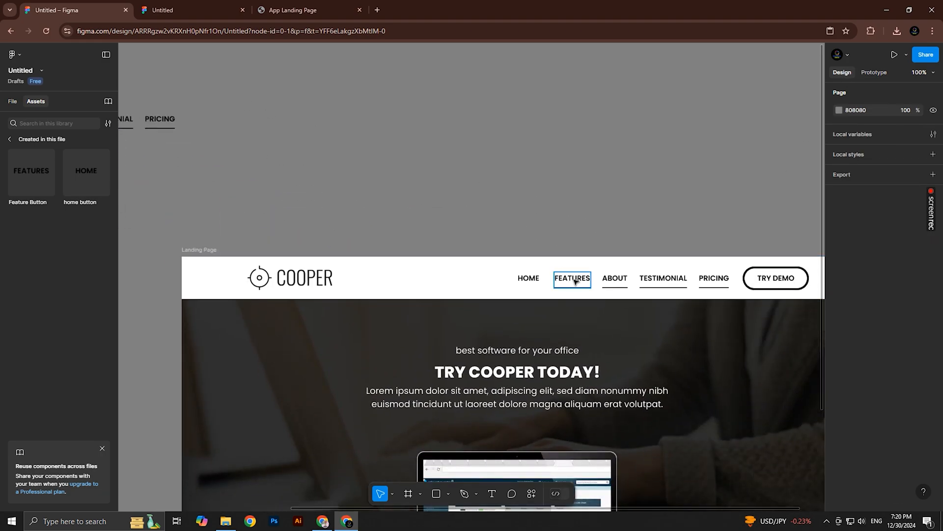
right_click(575, 280)
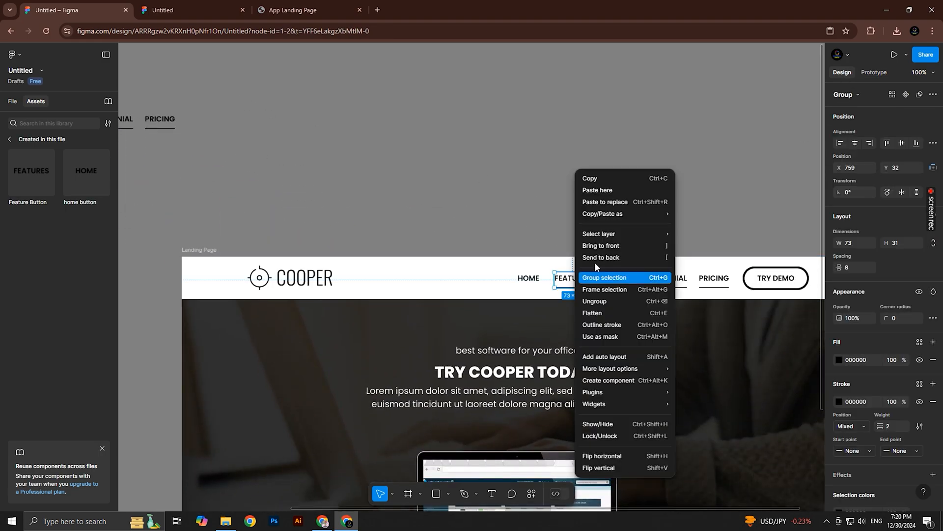
click(604, 202)
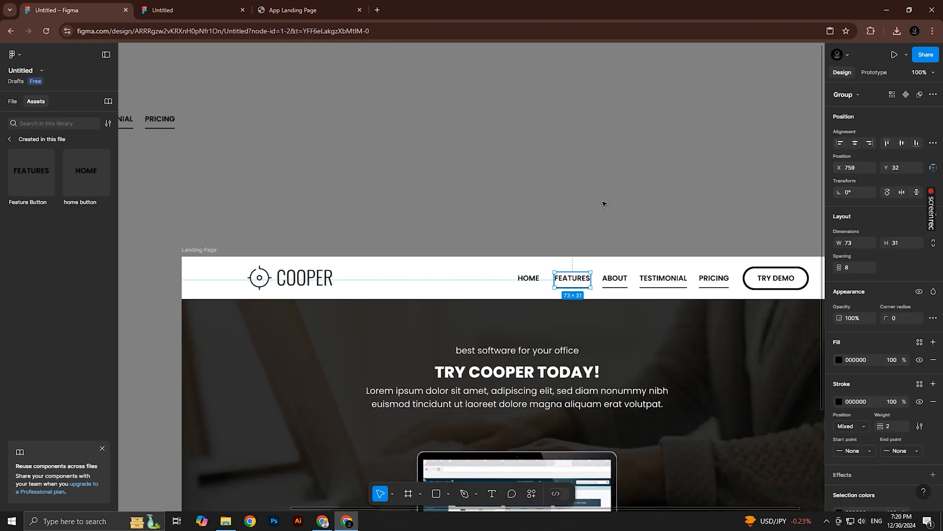
click(582, 238)
click(162, 10)
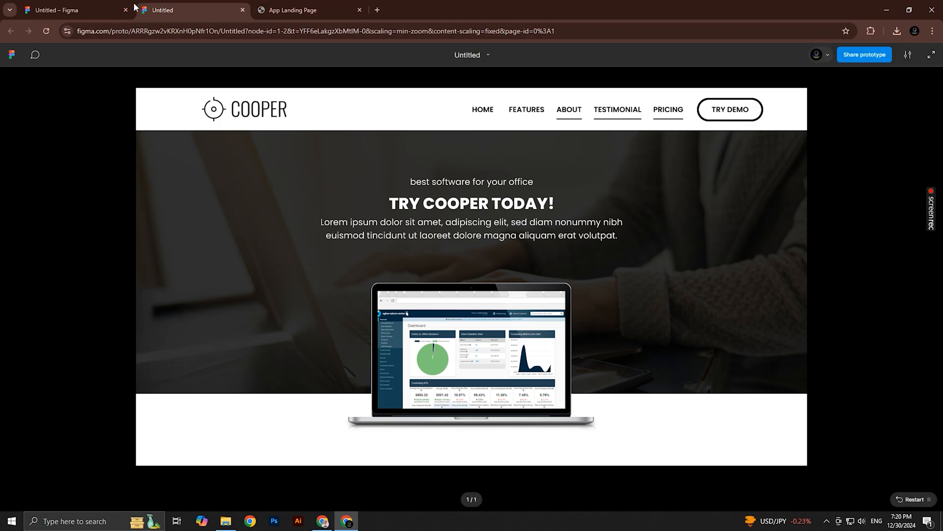
click(100, 4)
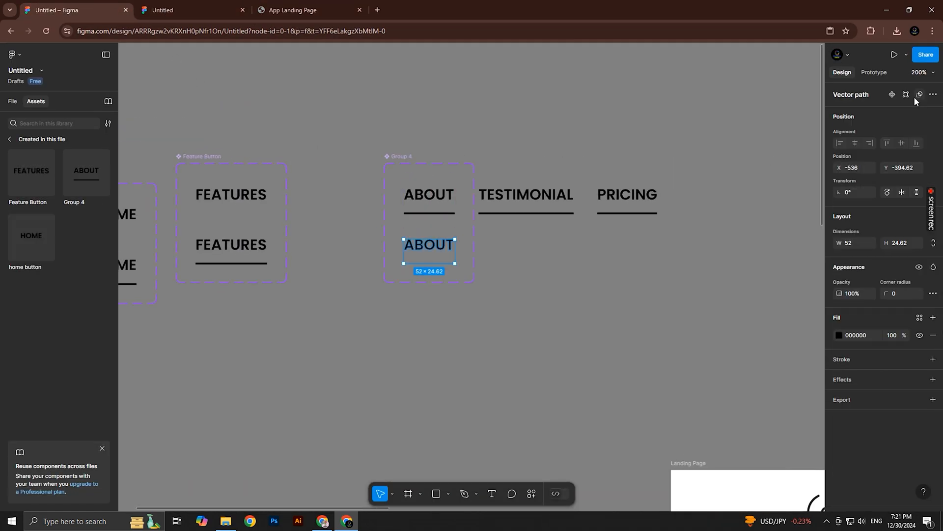
Shorten the underline in the ABOUT component's default variant and hide it
scroll(431, 213, up, 5)
click(431, 215)
drag(524, 215, 422, 324)
click(920, 356)
Add a While hovering interaction from ABOUT's default variant to its second variant and move the About Button set beside Feature Button
click(874, 73)
click(465, 123)
click(436, 340)
click(440, 364)
scroll(456, 296, down, 5)
drag(428, 221, 343, 217)
Turn the TESTIMONIAL group into a component with a second variant and hide the underline in its default variant
click(543, 257)
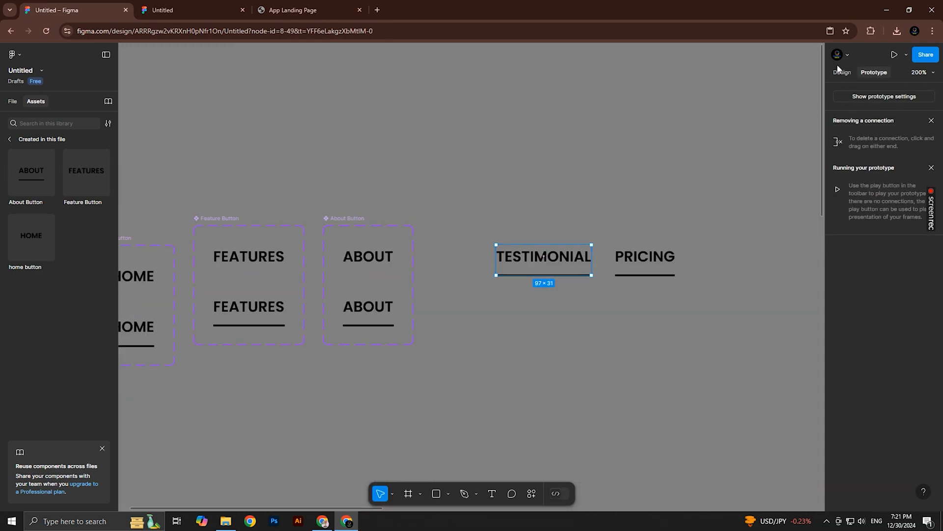
click(842, 73)
click(907, 95)
double_click(561, 275)
drag(684, 273, 494, 388)
key(ctrl+z)
click(920, 355)
Connect TESTIMONIAL's default variant to its second variant with a While hovering interaction and name the set Testomonial Button
click(875, 72)
click(648, 209)
click(509, 397)
click(515, 409)
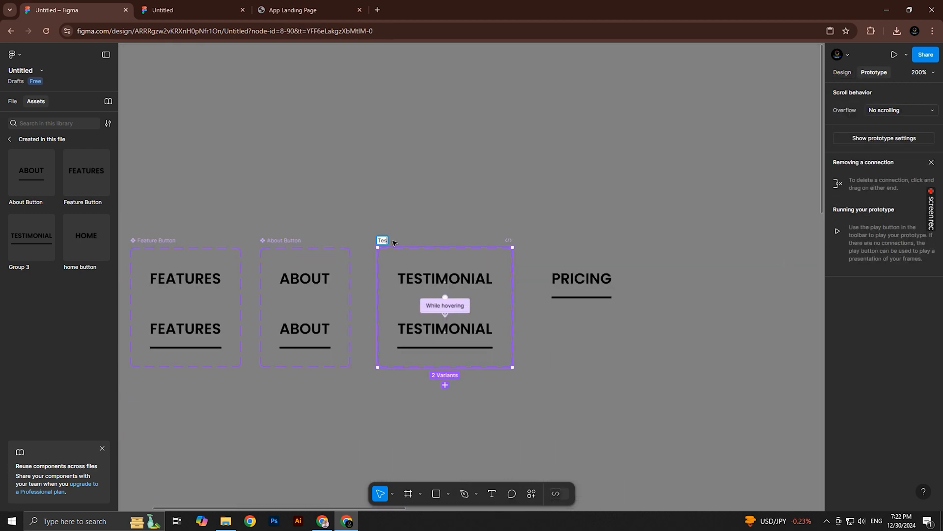
key(Tab)
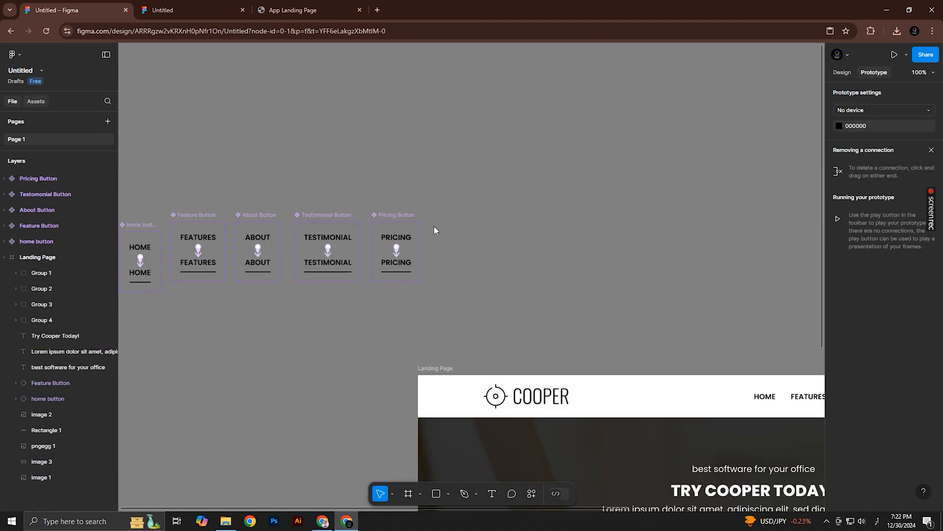
Replace the landing page header's ABOUT group with an About Button instance
drag(610, 301, 408, 231)
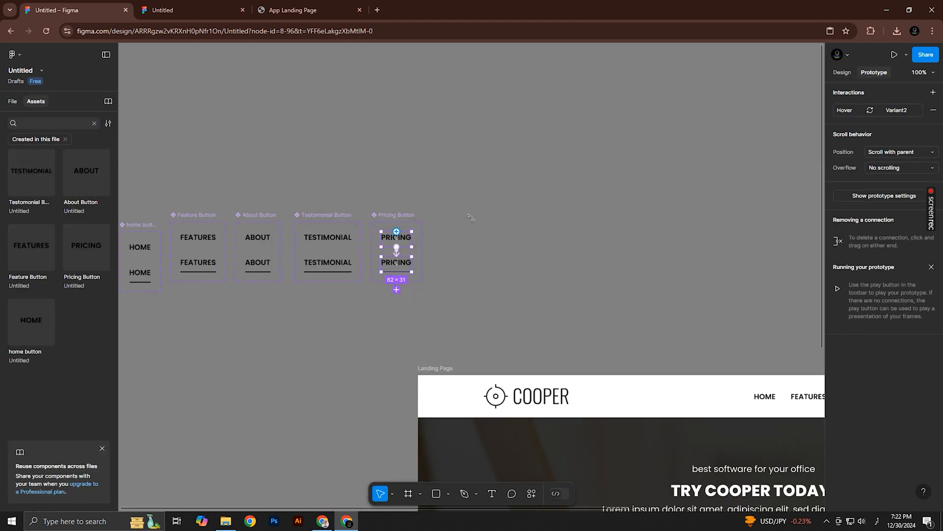
click(519, 198)
scroll(492, 259, down, 1)
drag(555, 261, 389, 210)
scroll(482, 266, up, 1)
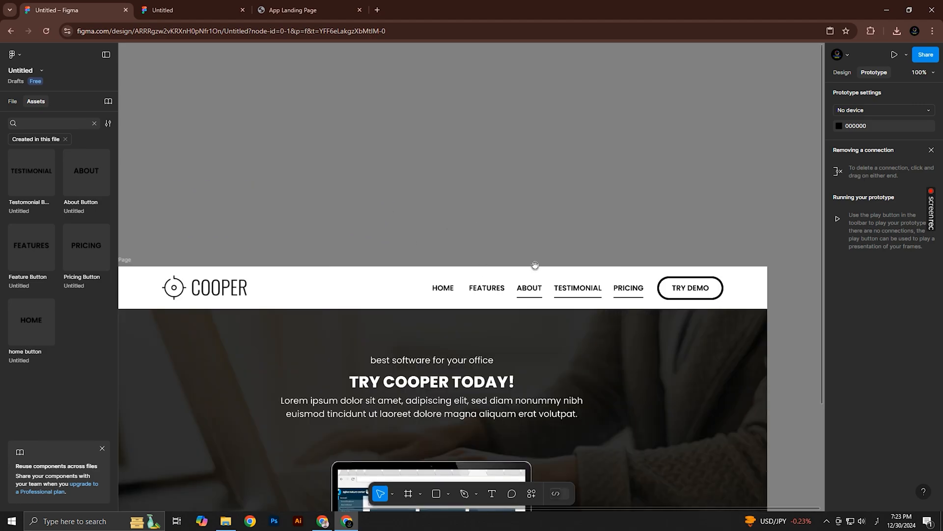
drag(535, 265, 506, 259)
drag(122, 179, 396, 198)
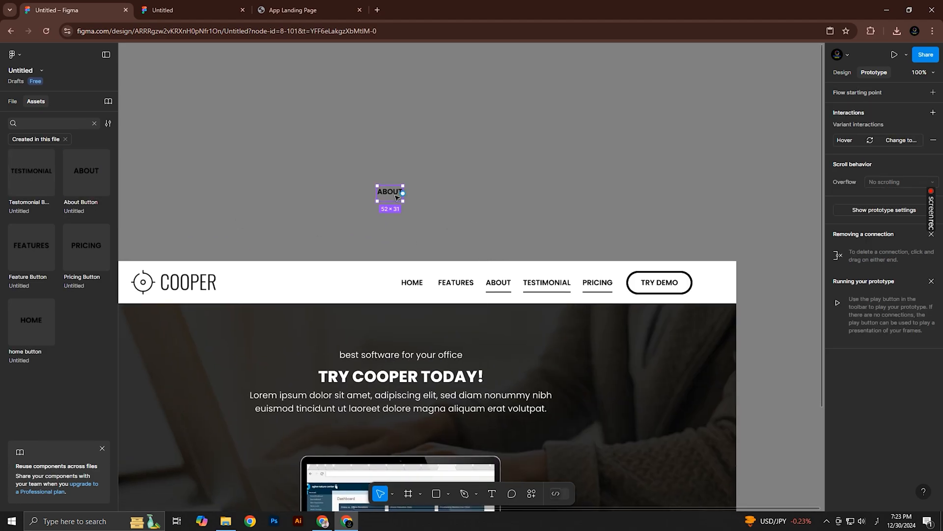
key(ctrl+z)
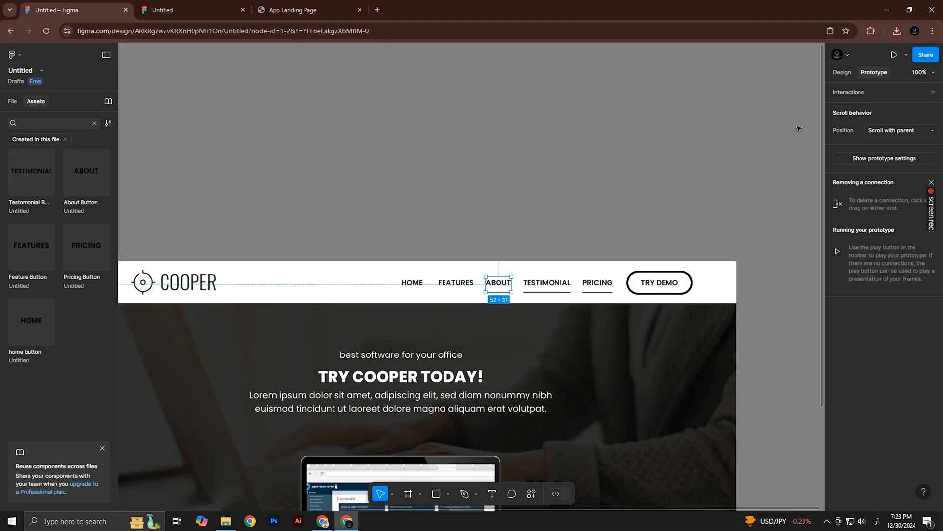
click(841, 73)
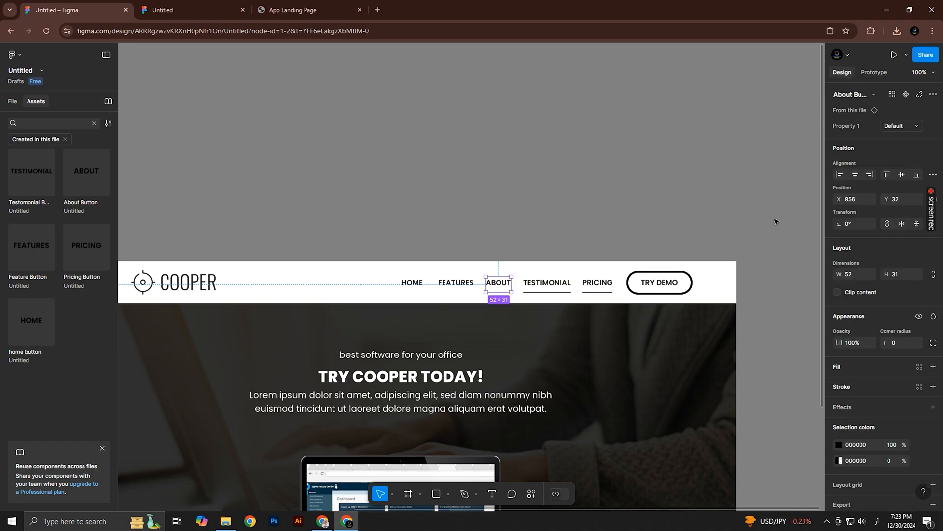
Replace the header's TESTIMONIAL group with a Testomonial Button instance
click(540, 282)
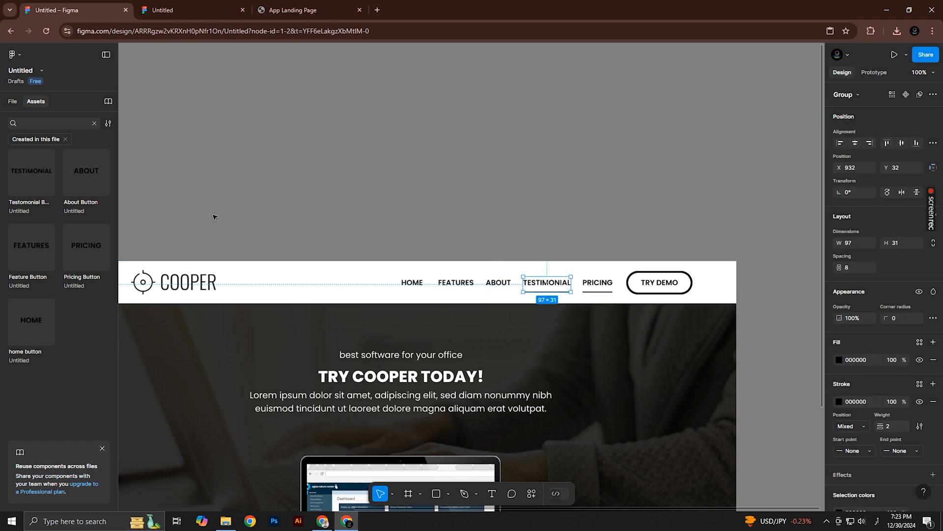
drag(20, 174, 404, 175)
key(ctrl+z)
click(544, 289)
key(ctrl+shift+r)
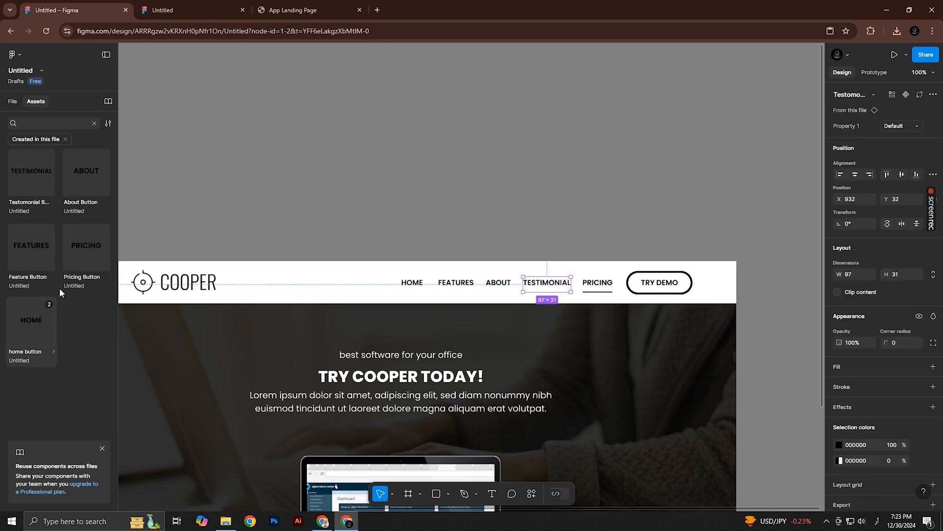
Replace the header's PRICING group with a Pricing Button instance
drag(90, 251, 414, 185)
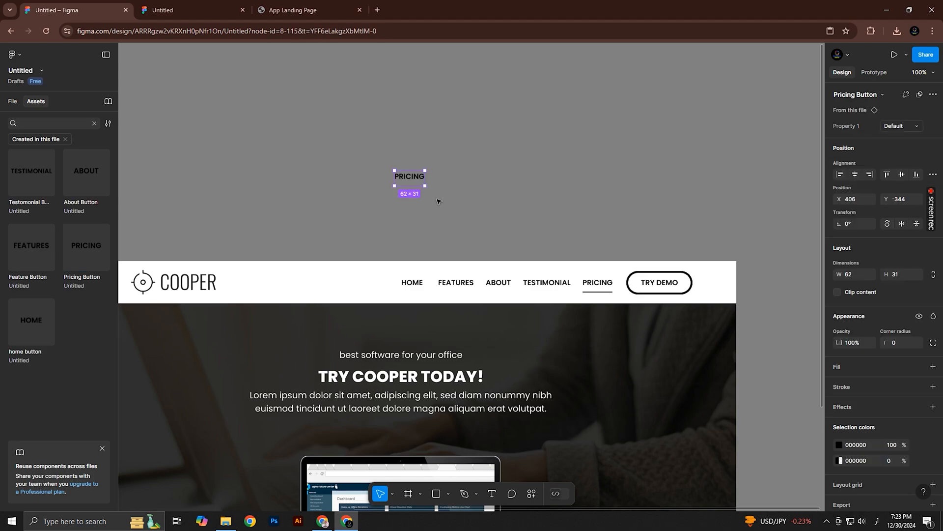
key(ctrl+z)
click(597, 285)
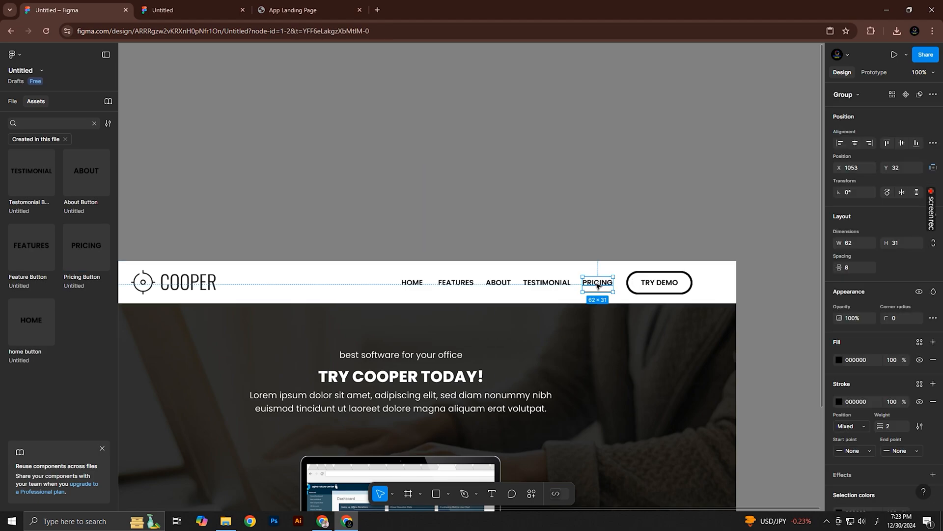
key(ctrl+shift+r)
Check the navigation links in the prototype preview and compare their hover effect with the App Landing Page reference site
click(218, 4)
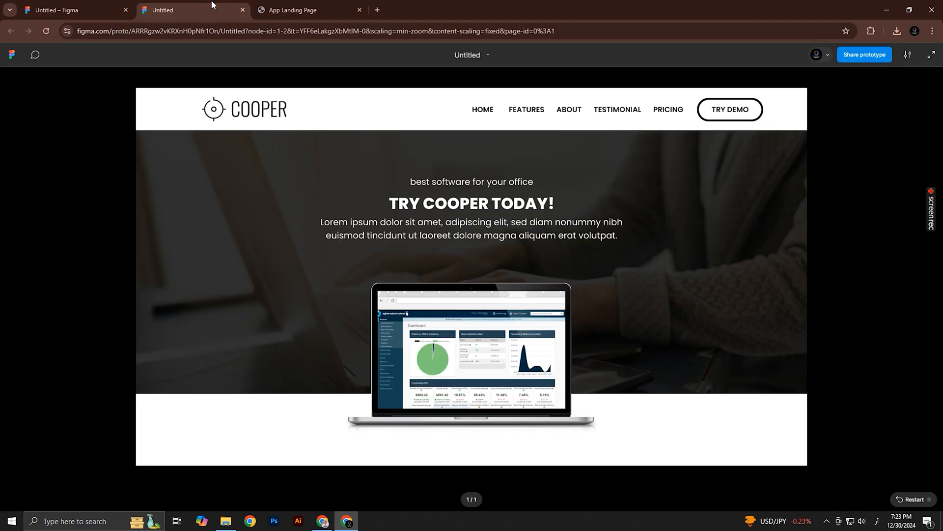
click(319, 8)
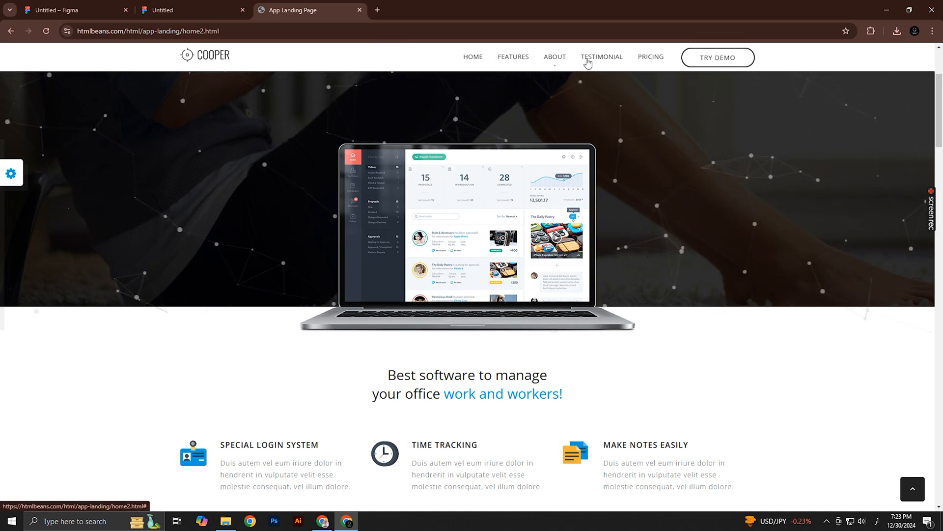
click(187, 10)
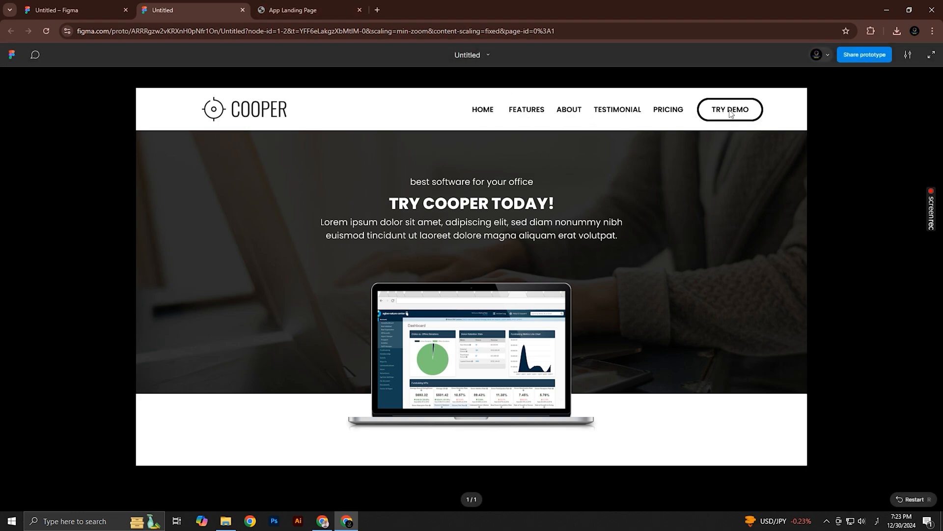
Place the TRY DEMO button group on the canvas beside the Pricing Button set and turn it into a component
click(74, 10)
click(657, 283)
drag(657, 283, 448, 180)
click(920, 97)
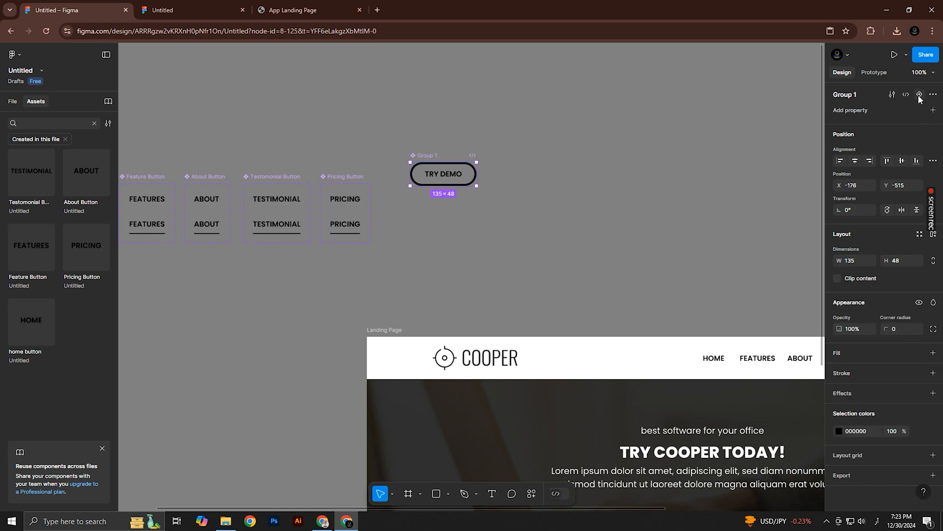
Add a second variant to the TRY DEMO component and set its text fill to white (FFFFFF)
click(919, 94)
click(543, 195)
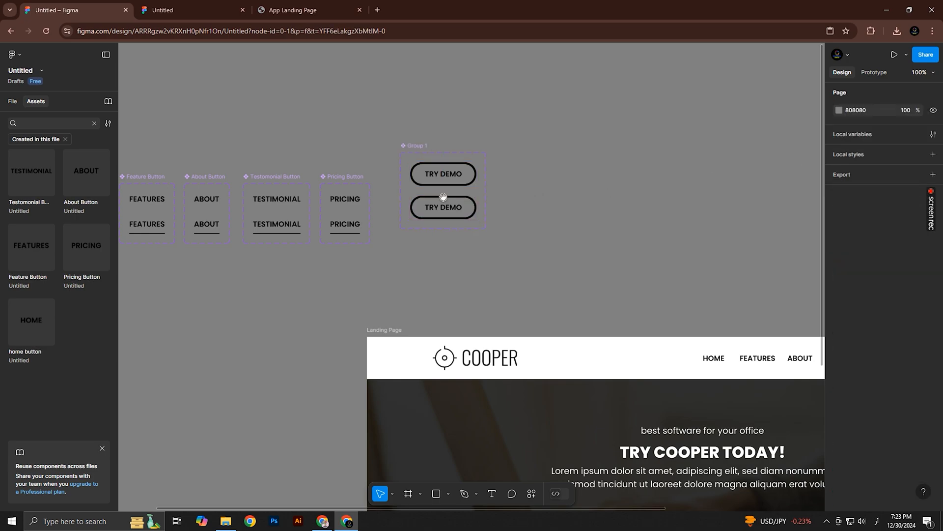
scroll(500, 183, up, 5)
scroll(489, 207, up, 1)
scroll(470, 179, up, 5)
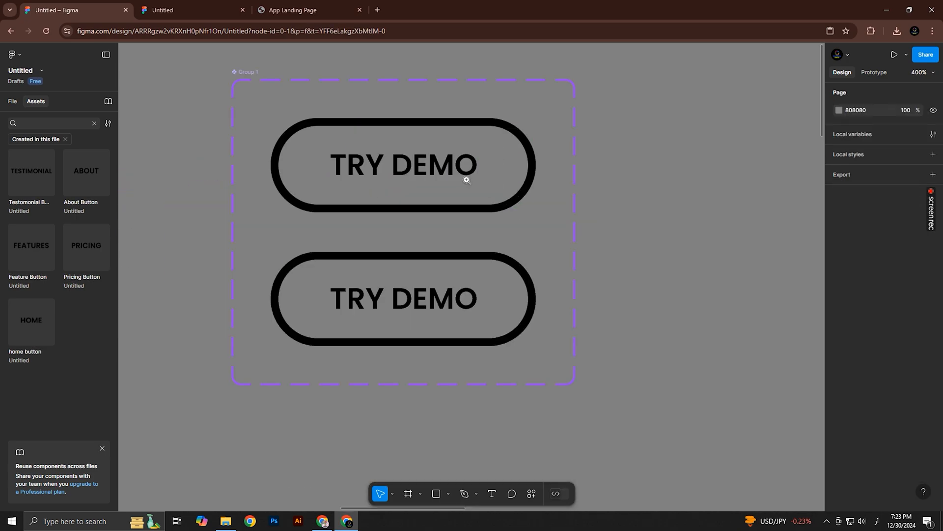
scroll(465, 178, up, 1)
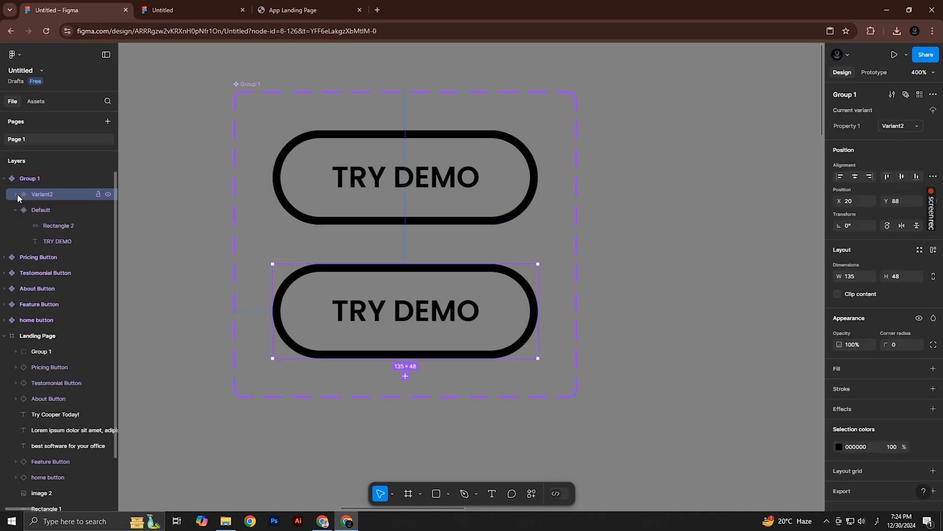
click(17, 195)
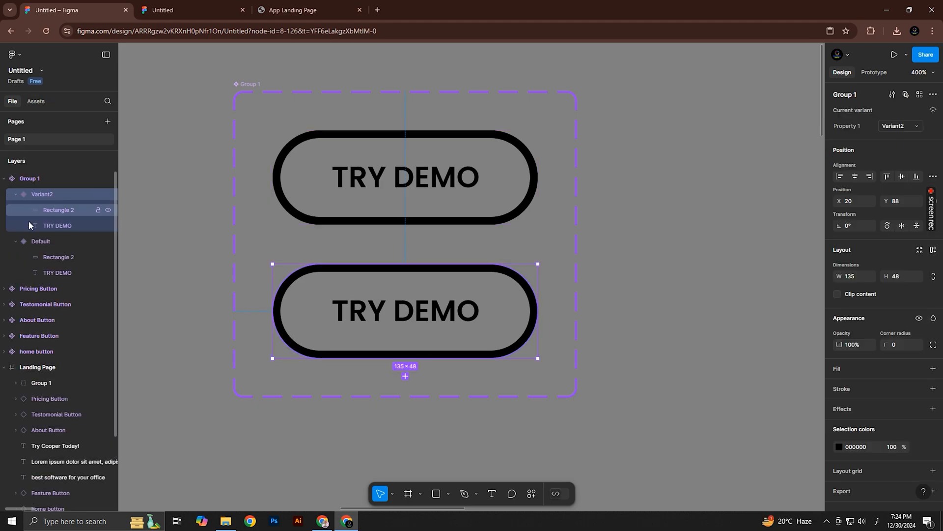
click(57, 226)
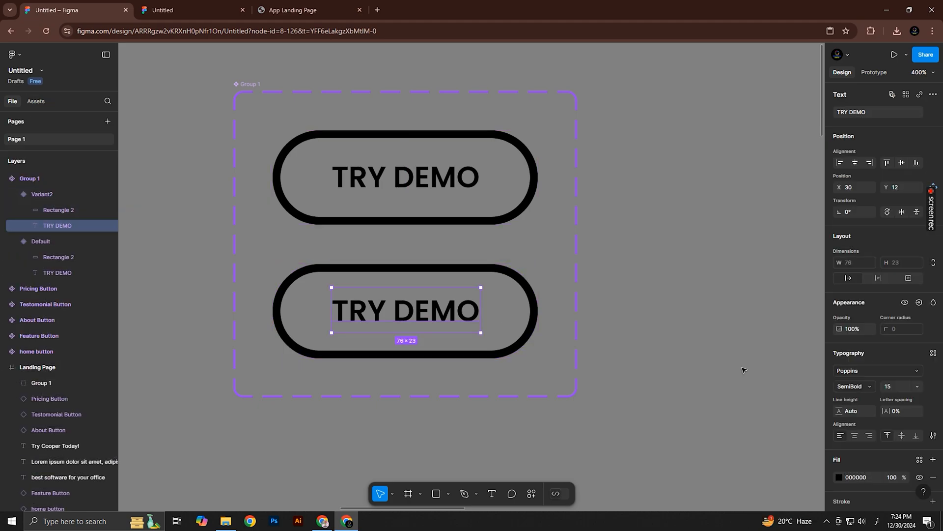
click(839, 477)
drag(739, 306, 659, 265)
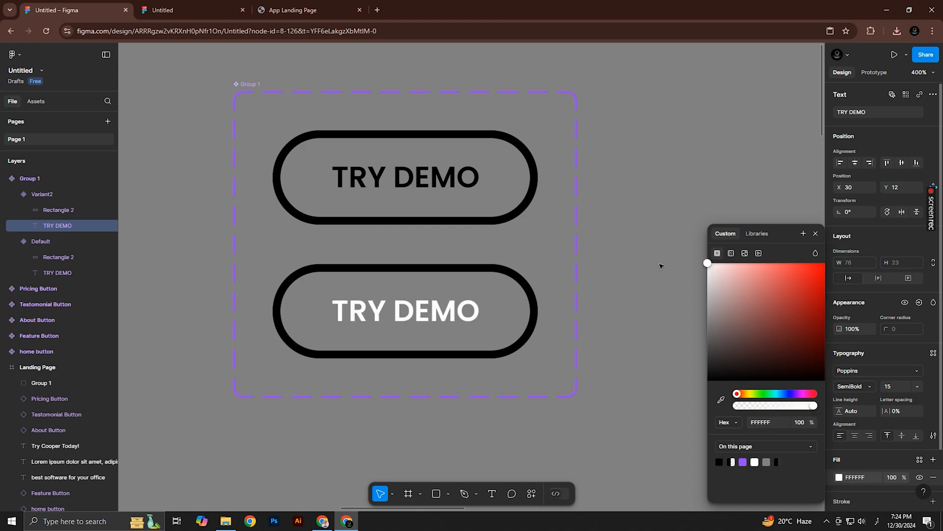
Remove the stroke from Rectangle 2 in Variant2 and give the shape a solid black 000000 fill
click(106, 213)
click(934, 356)
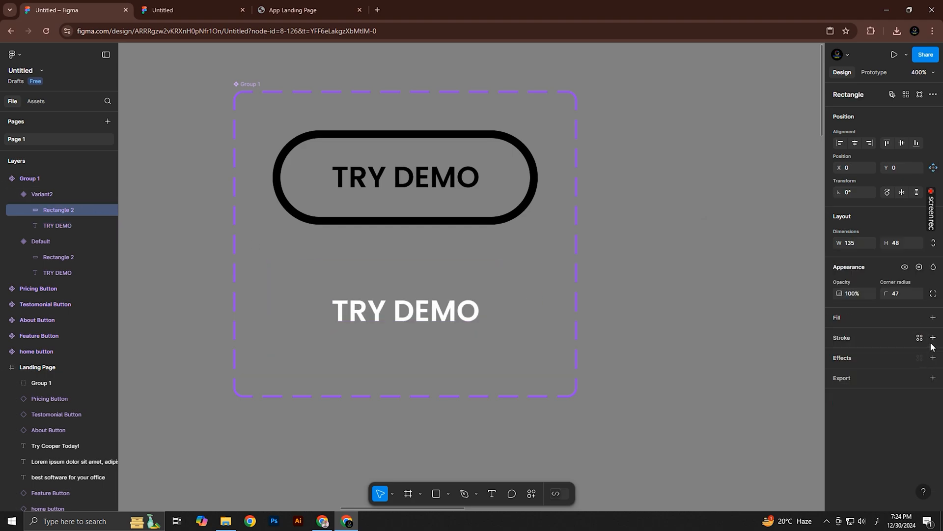
click(933, 339)
click(933, 339)
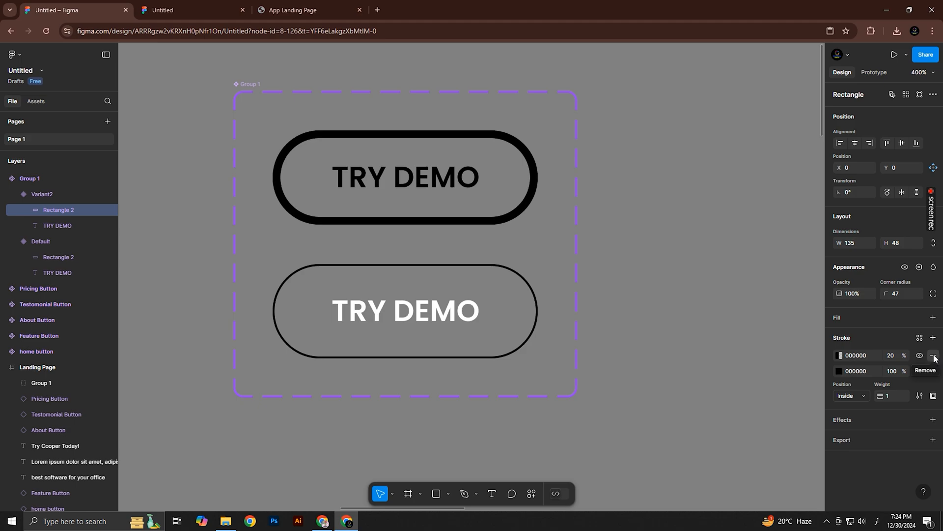
click(934, 356)
click(933, 355)
click(934, 318)
click(840, 335)
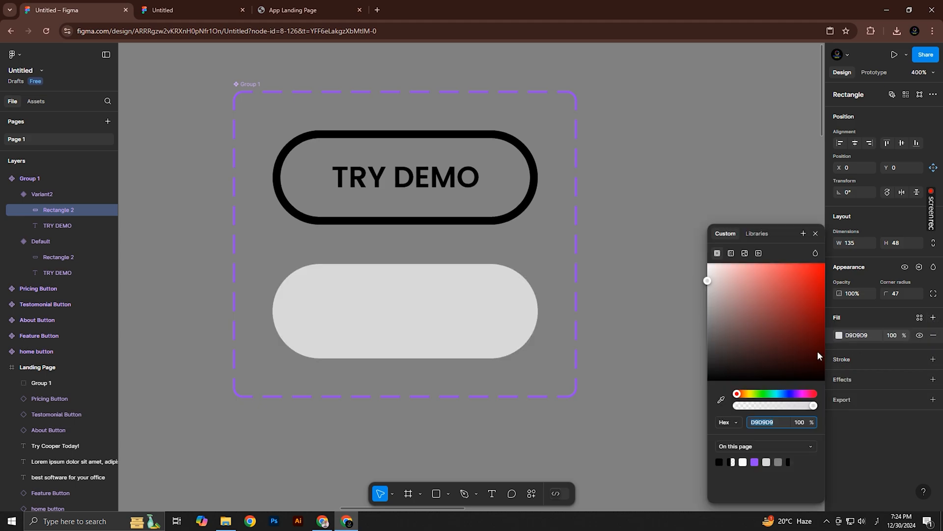
click(721, 462)
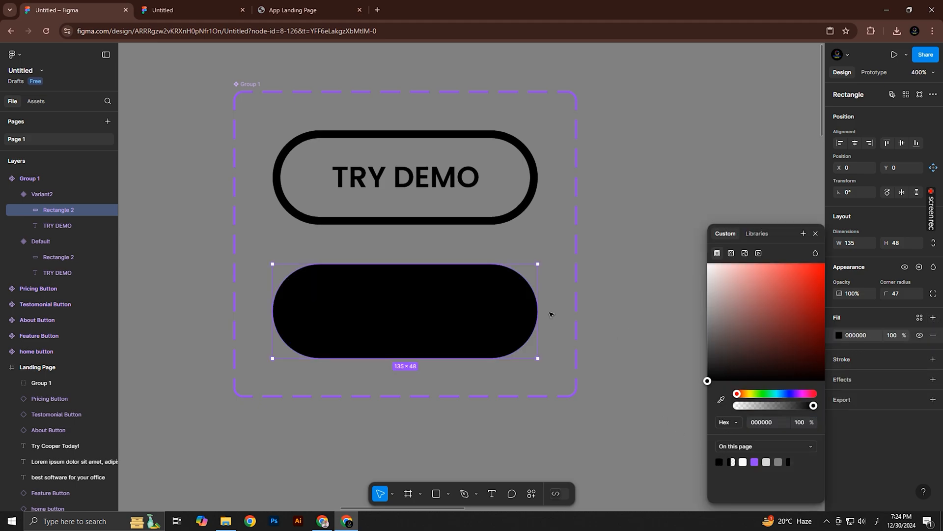
Move the TRY DEMO text layer above Rectangle 2 in Variant2
click(55, 226)
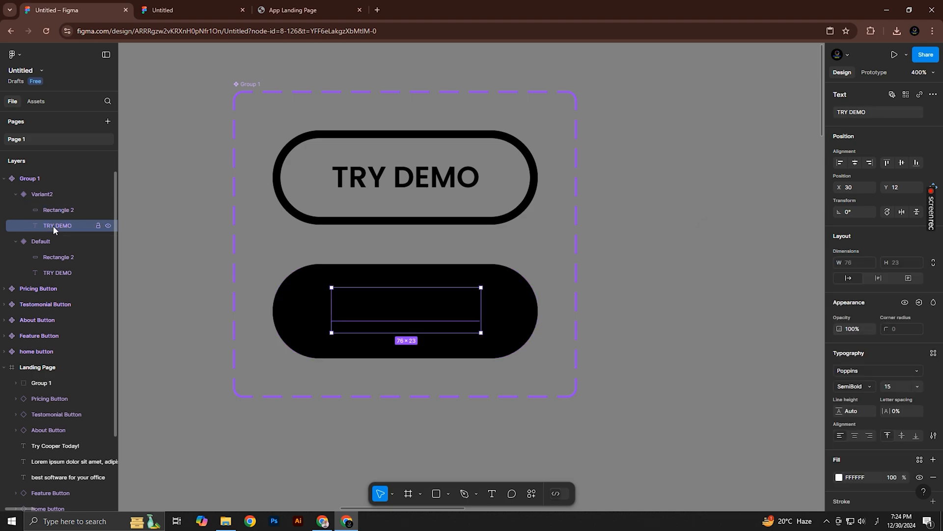
drag(53, 226, 54, 211)
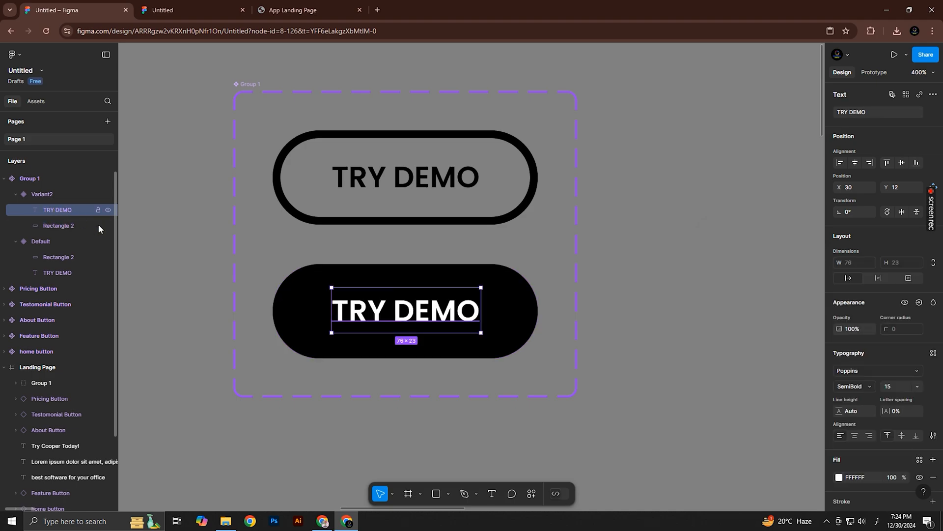
click(800, 326)
Connect the Default TRY DEMO variant to Variant2 with a While hovering interaction using the Dissolve animation
click(880, 74)
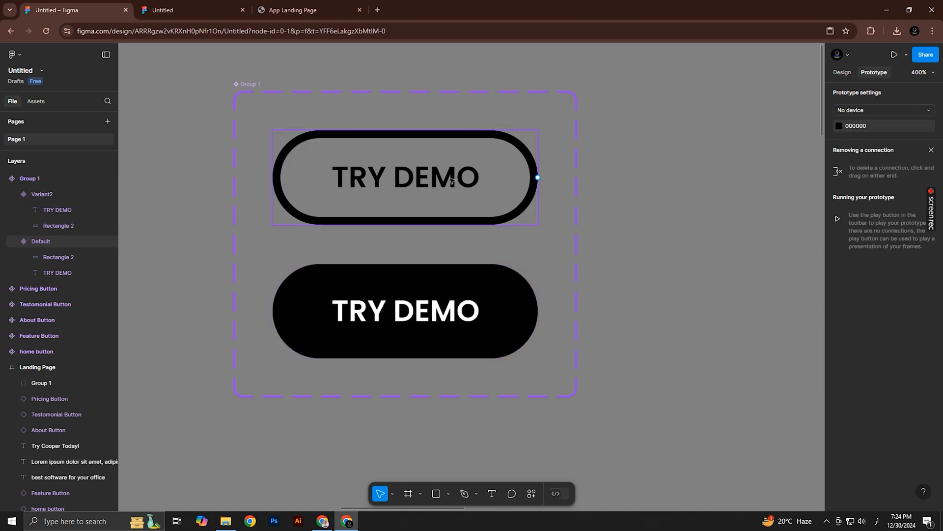
click(406, 222)
drag(405, 224, 417, 278)
click(431, 312)
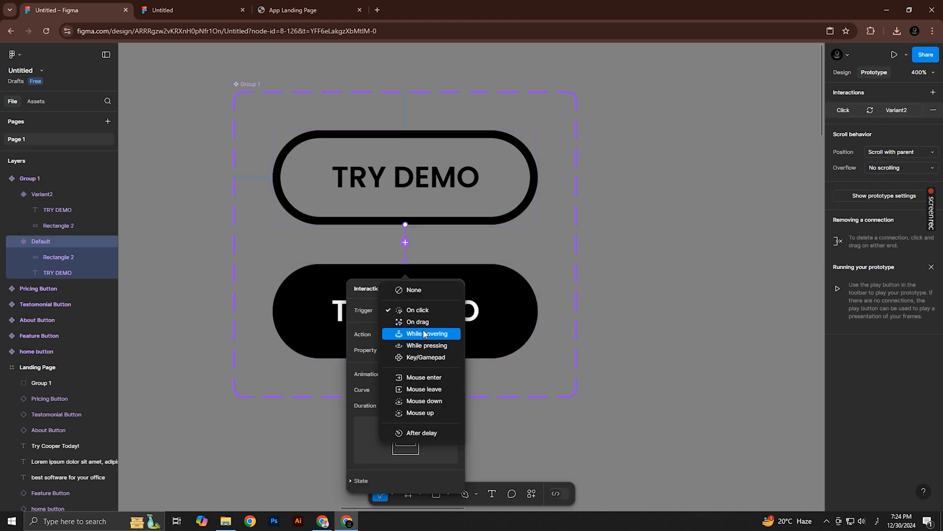
click(422, 331)
click(431, 376)
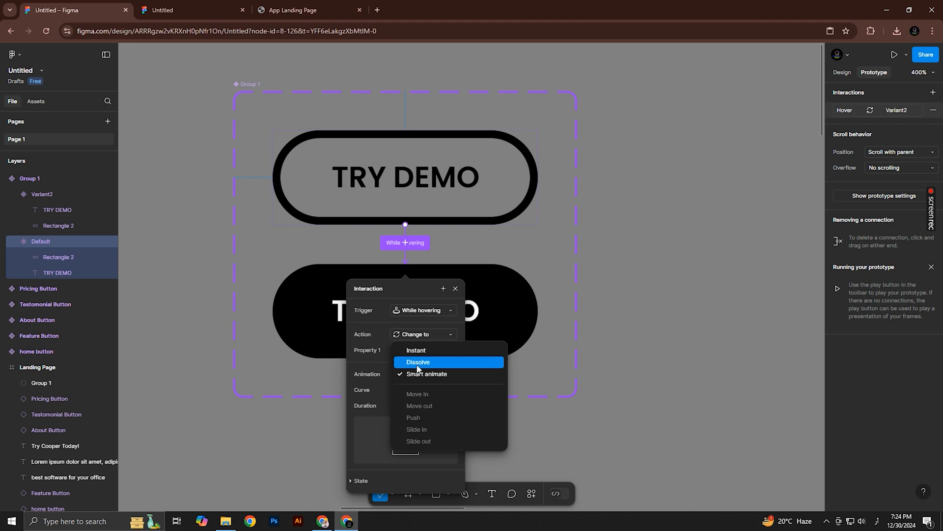
click(418, 362)
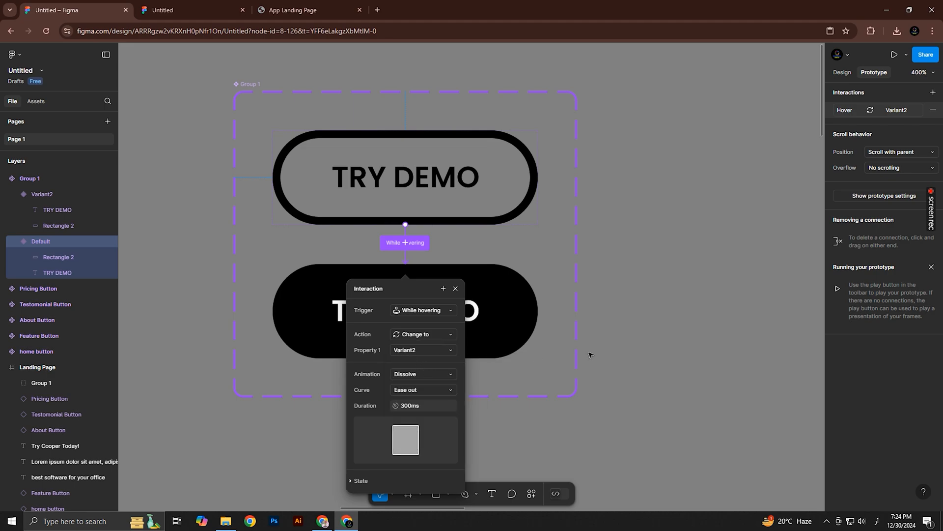
click(648, 318)
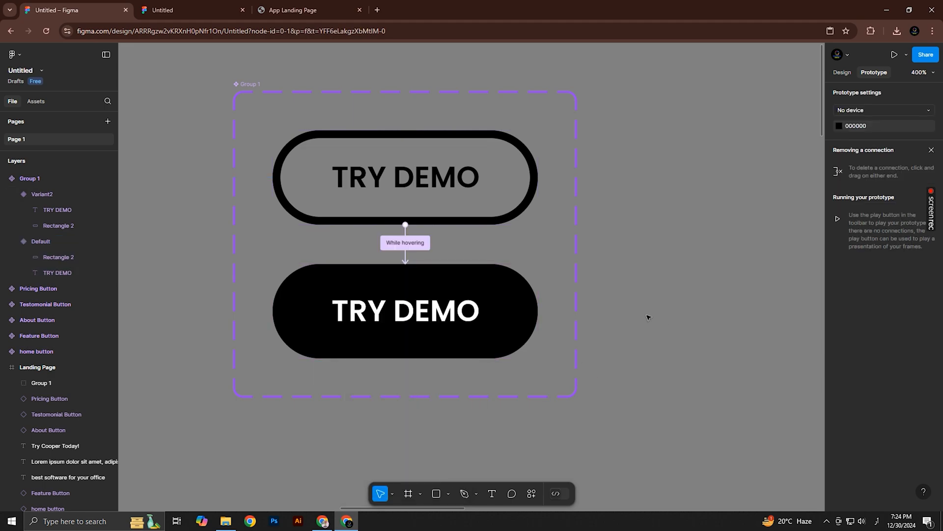
Replace the landing page header's TRY DEMO group with an instance of the new Group 1 button component
click(40, 102)
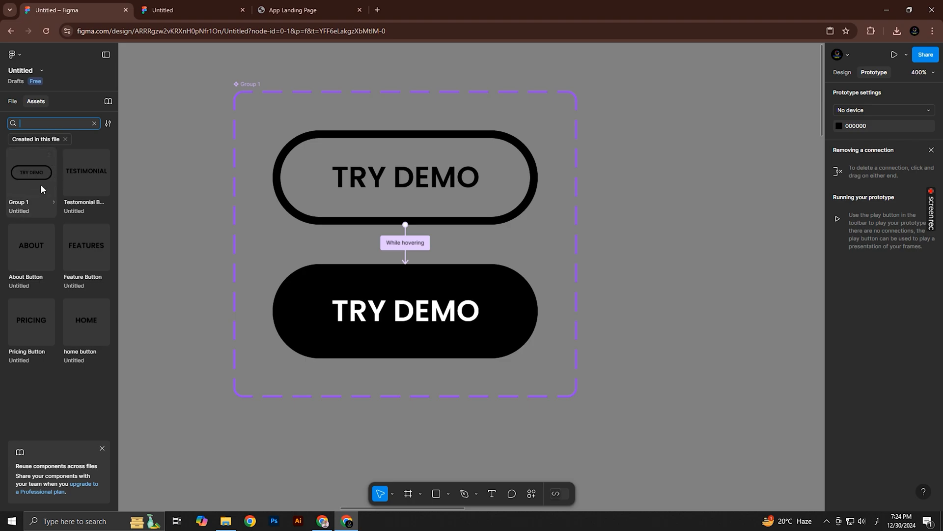
drag(40, 184, 682, 250)
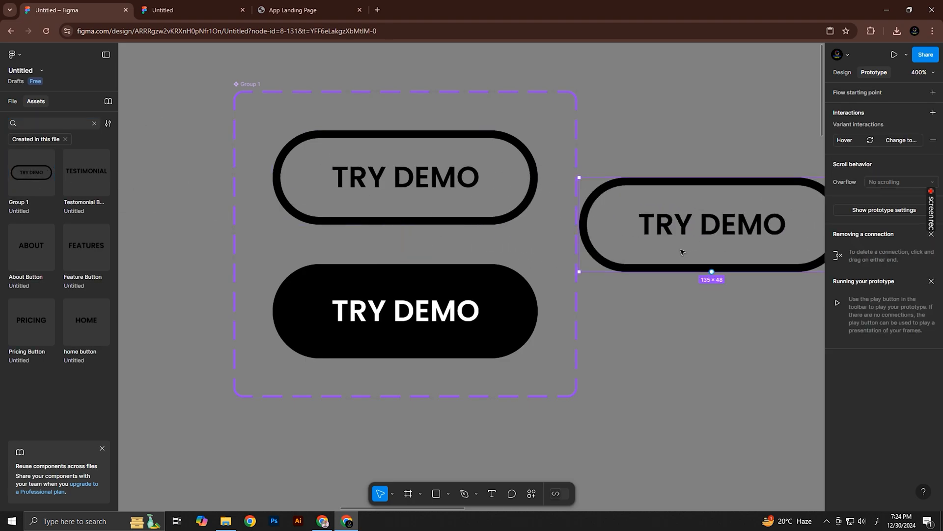
key(Delete)
scroll(631, 264, down, 3)
drag(810, 349, 382, 265)
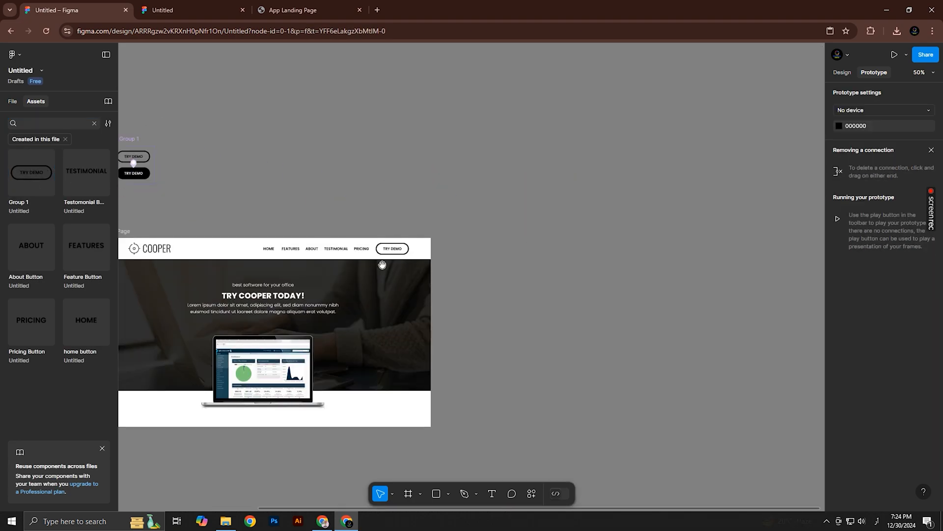
scroll(382, 265, up, 5)
click(392, 191)
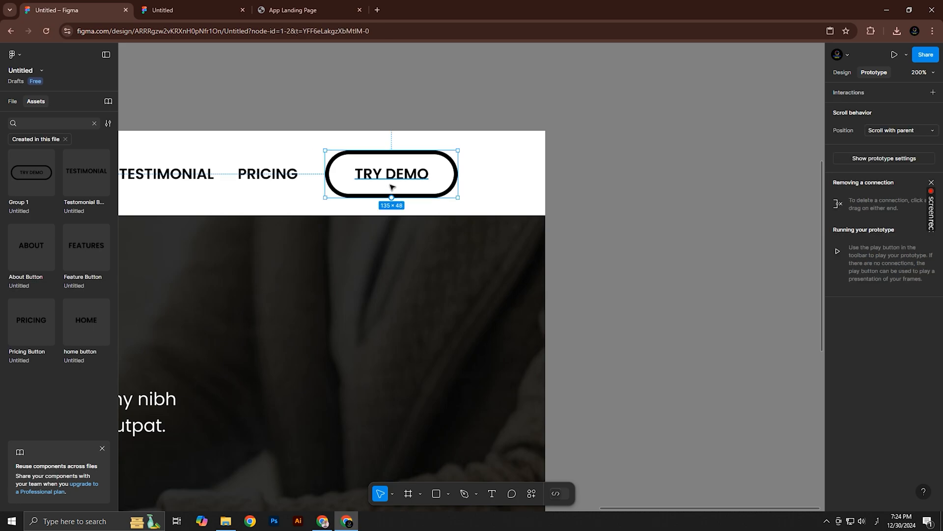
key(ctrl+shift+r)
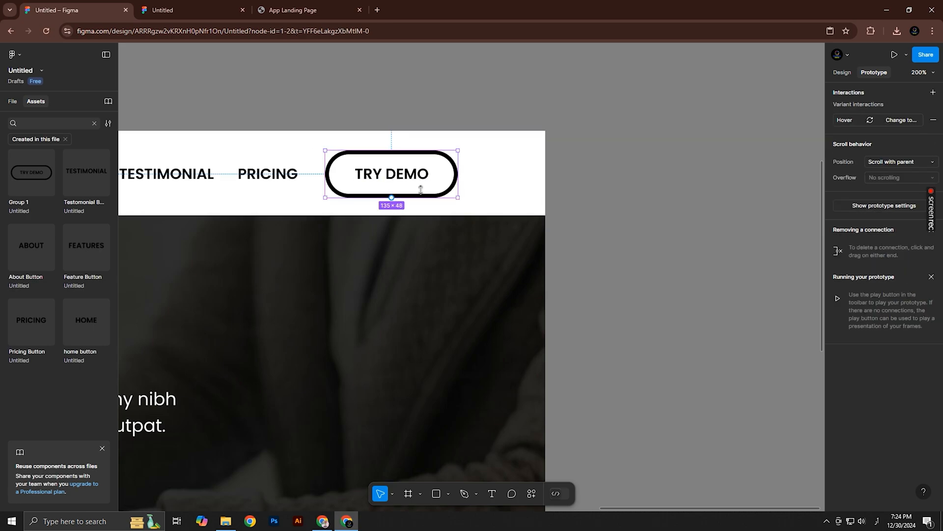
Check the header's navigation links and TRY DEMO button hover effects in the prototype preview
click(186, 3)
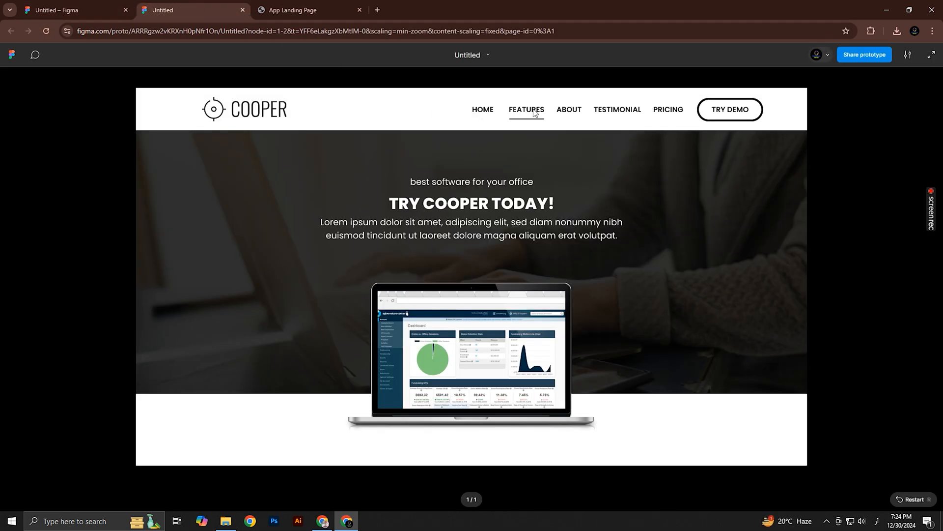